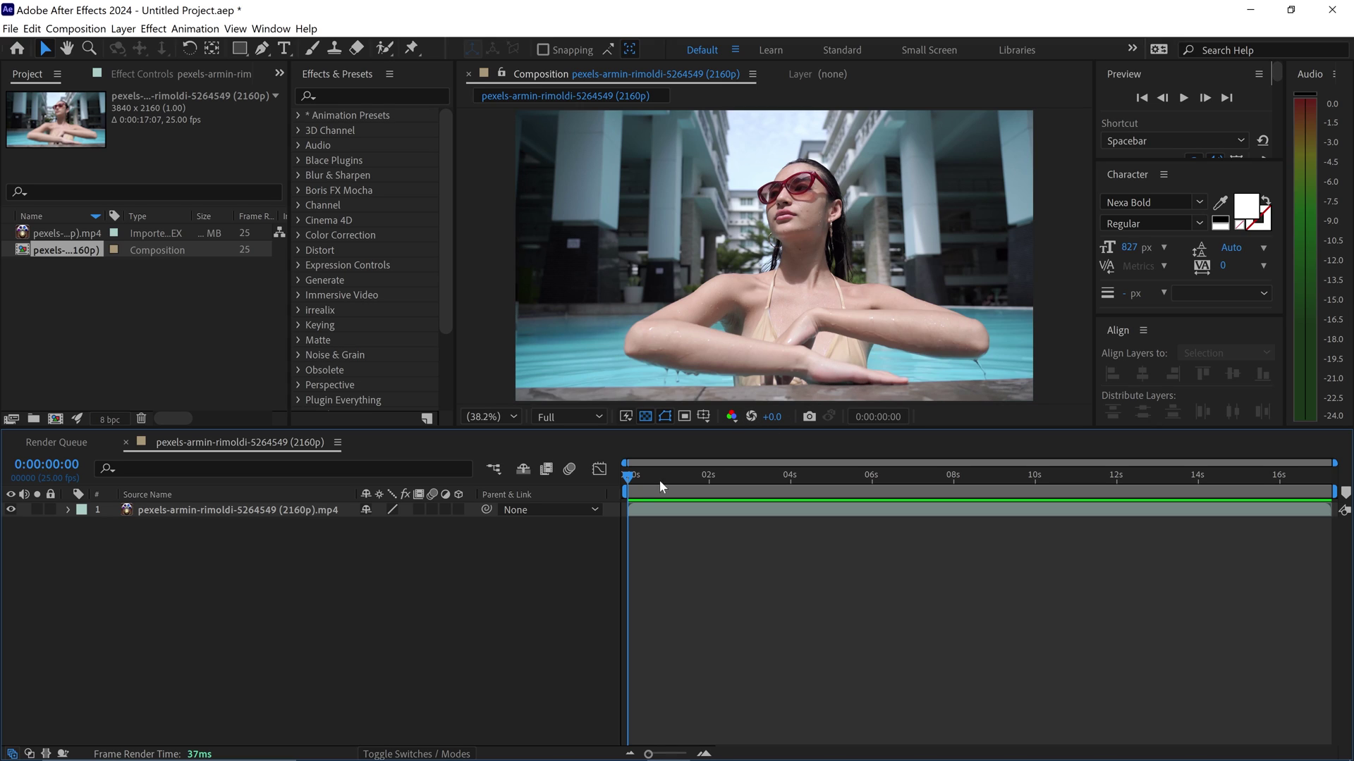
Step: Select layer 1, the pexels pool footage, in the timeline
left_click(266, 511)
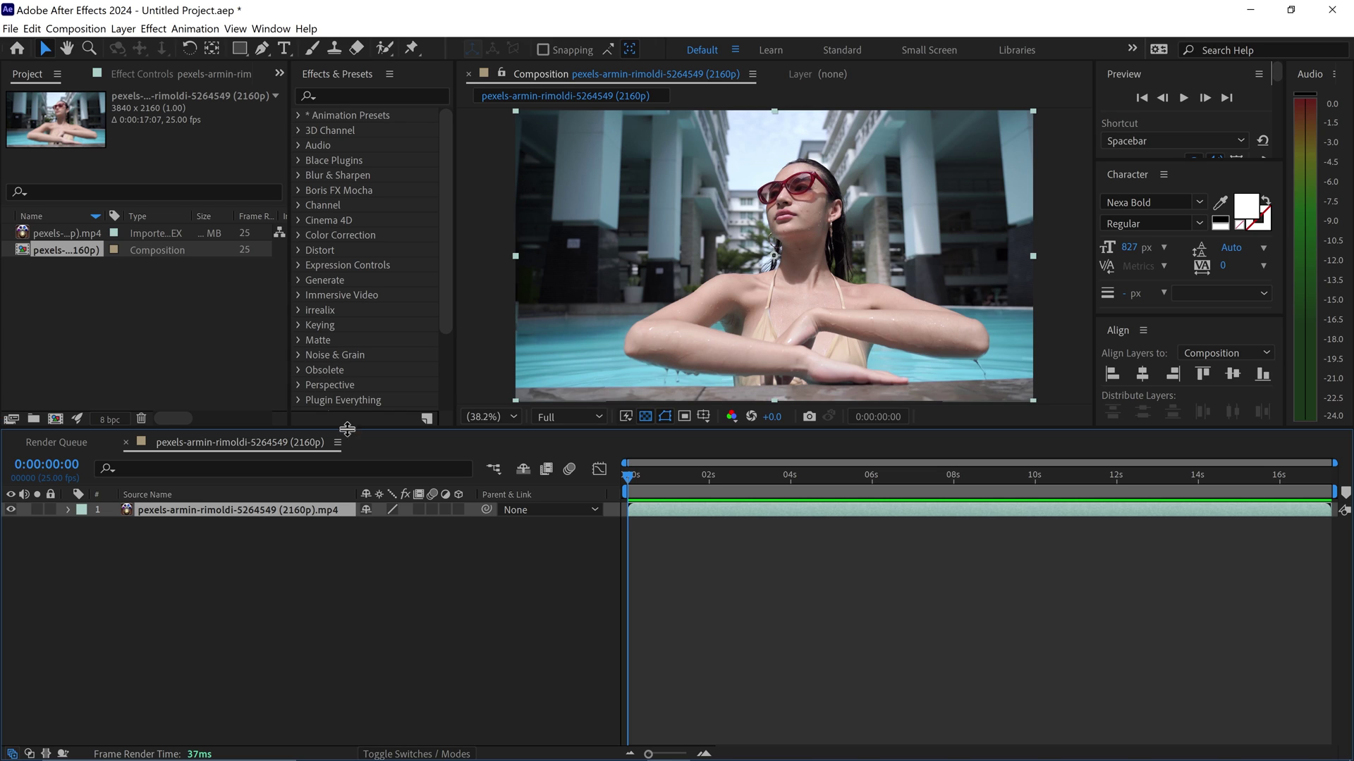
Step: Duplicate the footage layer, then drag Mask Prompter from a 'mask' effects search onto layer 1
key("ctrl+d")
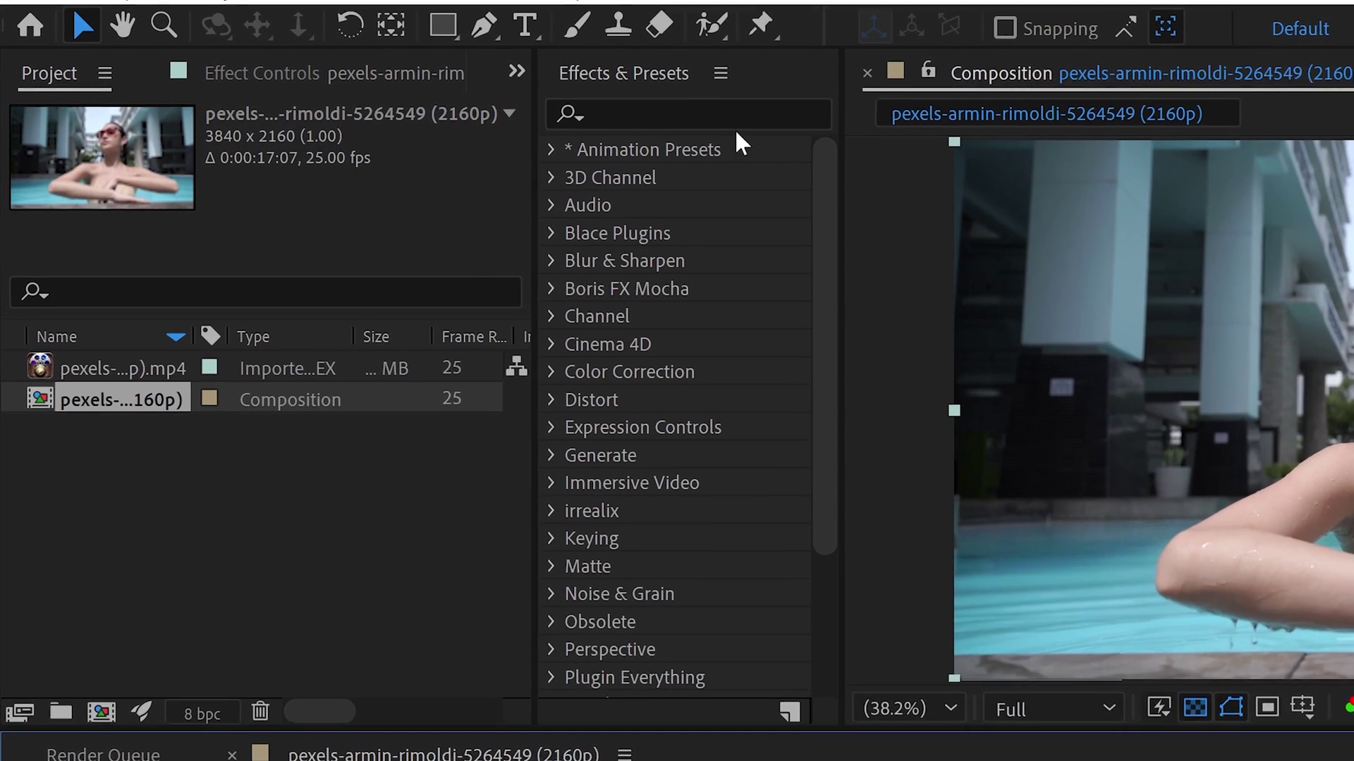
left_click(387, 96)
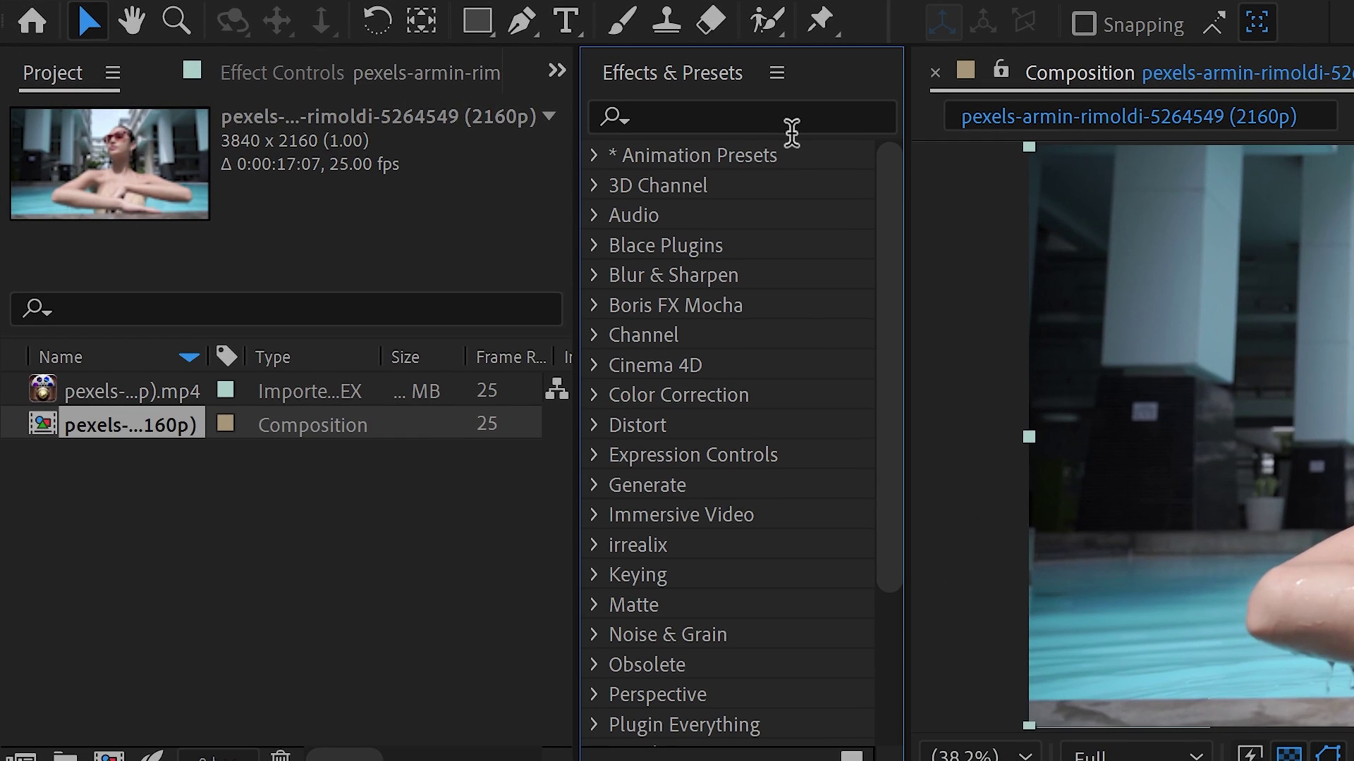
left_click(776, 118)
type("mask")
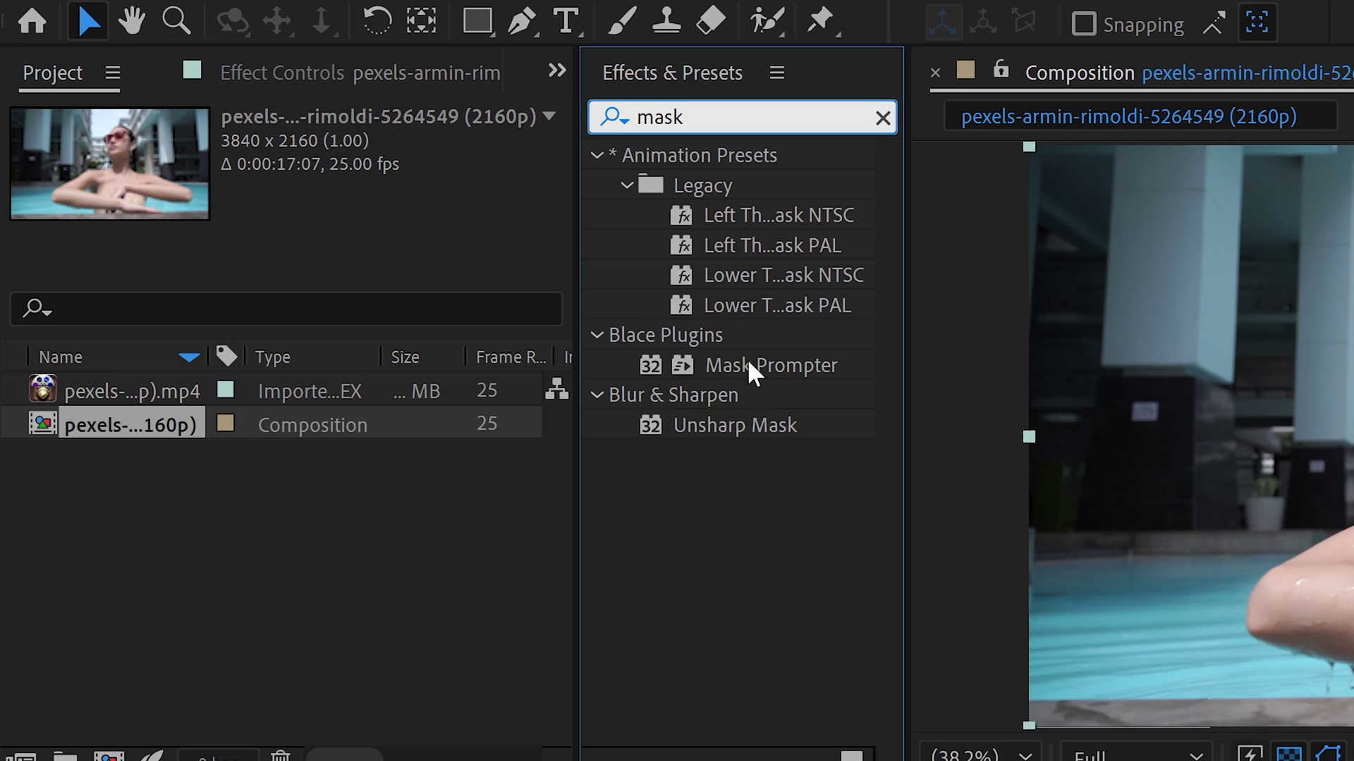
left_click_drag(721, 360, 610, 627)
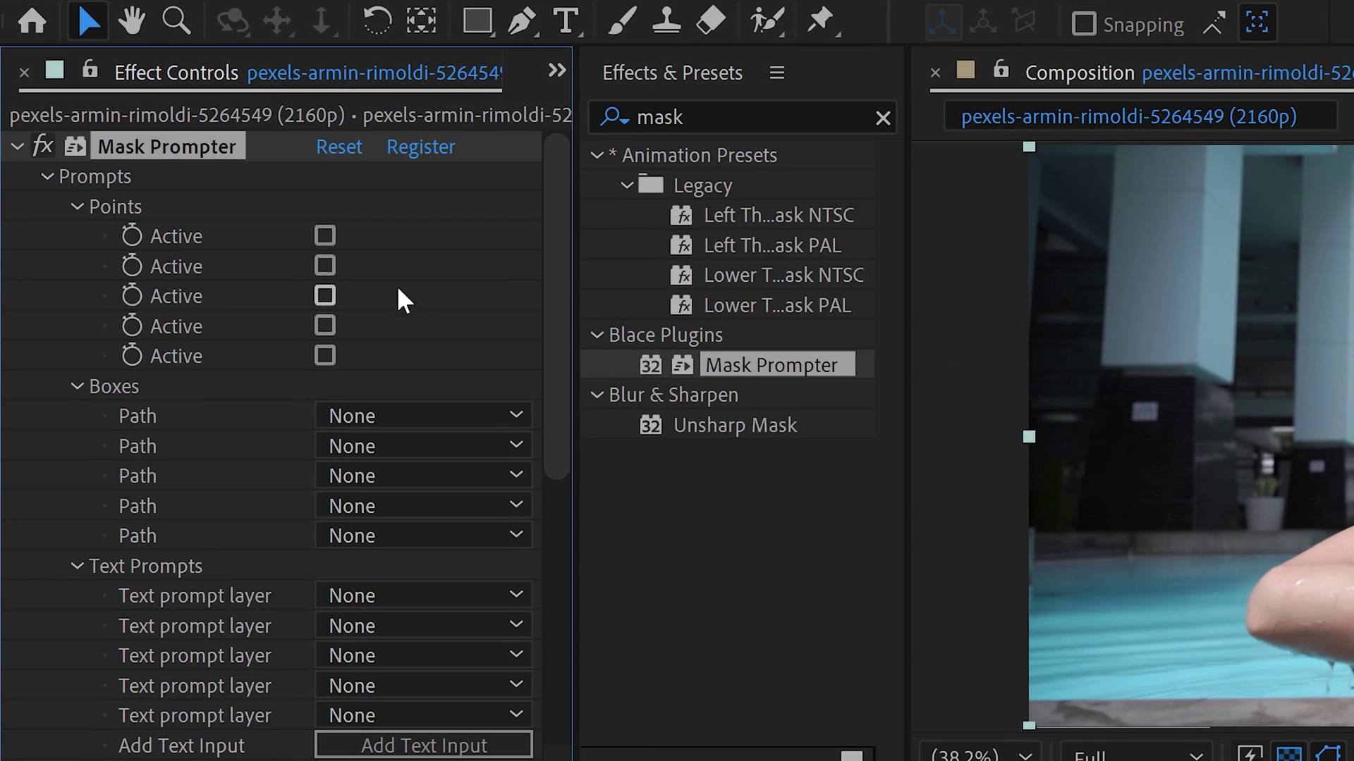
left_click(325, 235)
left_click(347, 262)
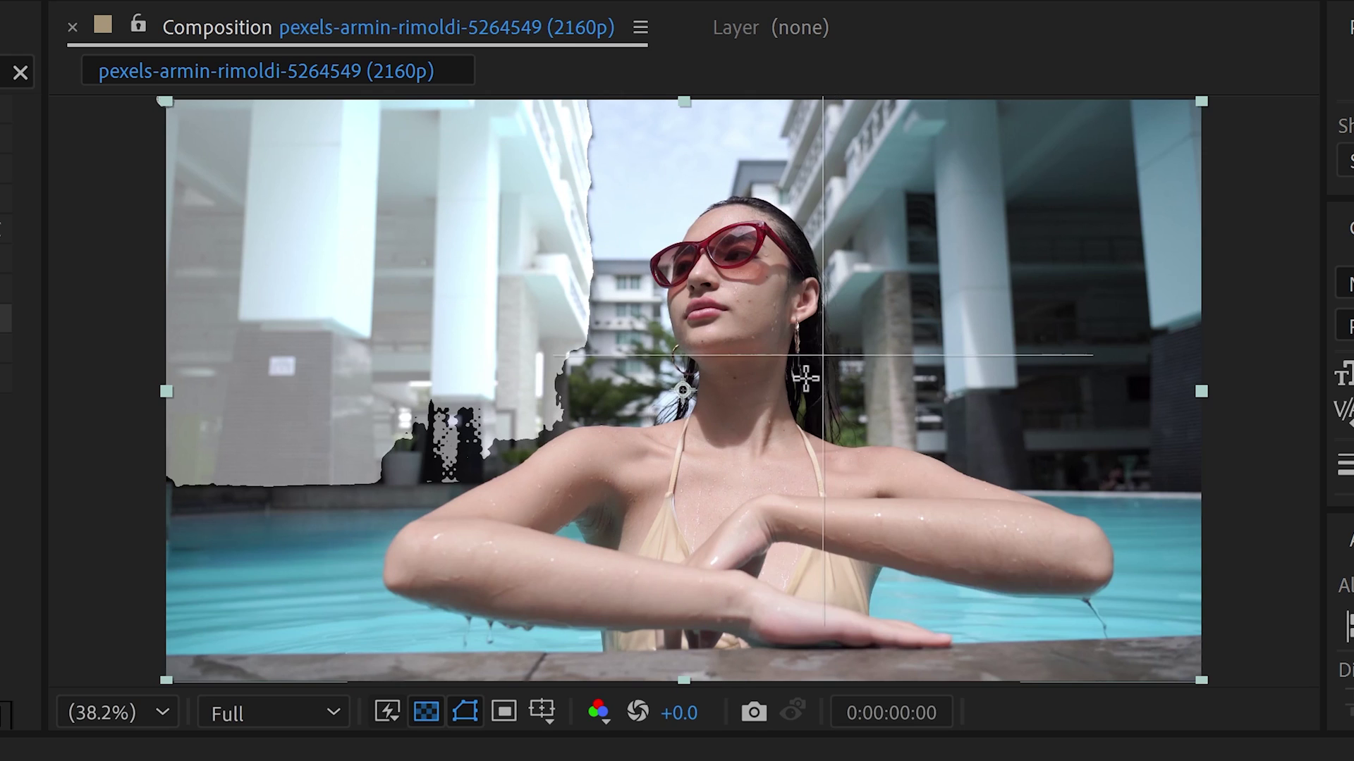
left_click(748, 433)
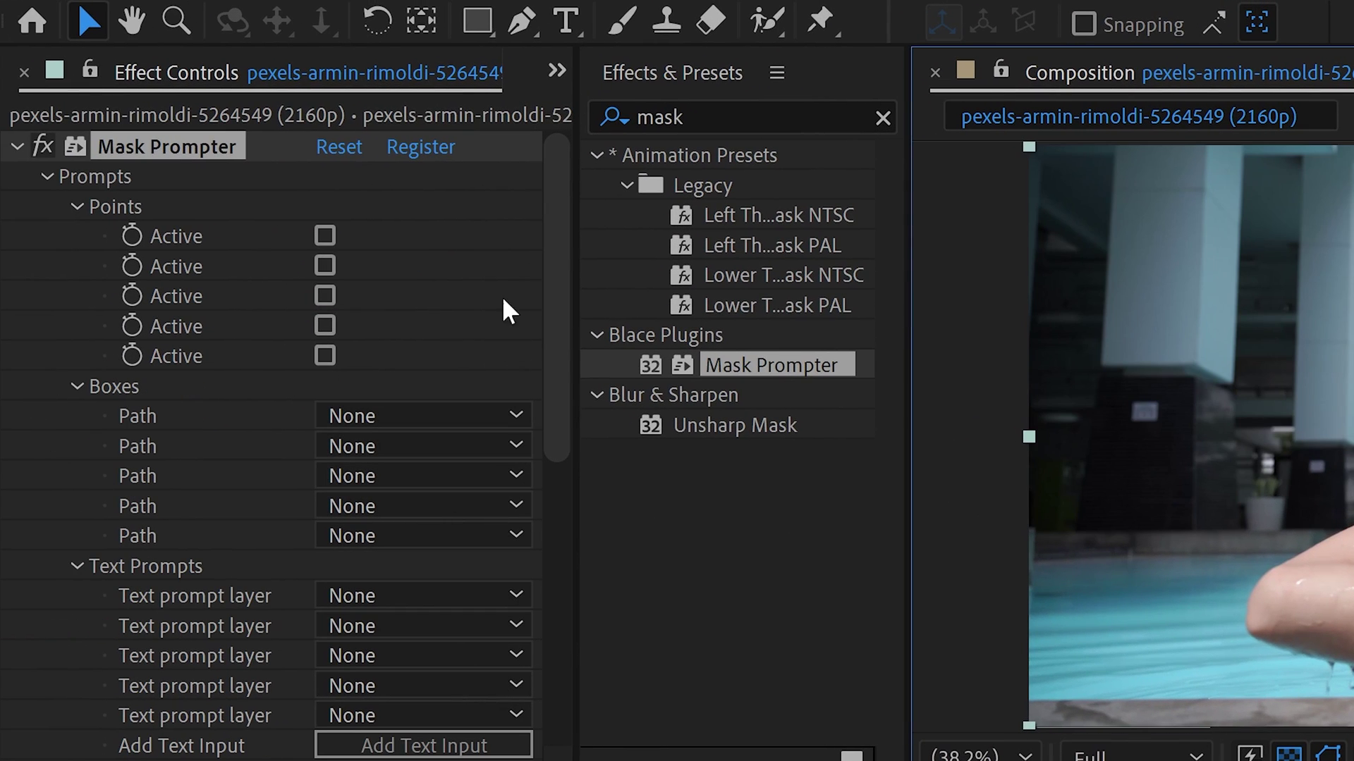
Step: Draw a rectangle mask around the woman and set Mask Prompter's box Path to Mask 1
left_click(471, 24)
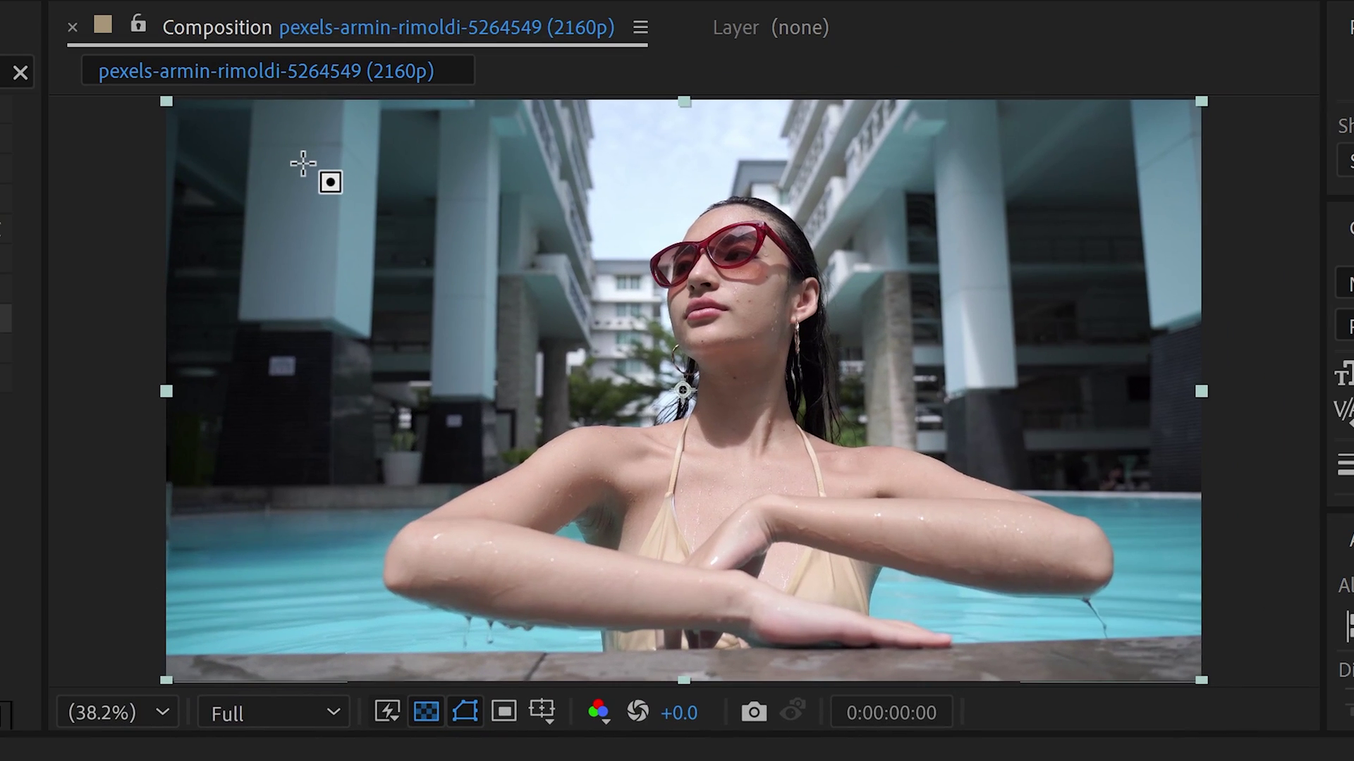
left_click_drag(303, 164, 1167, 674)
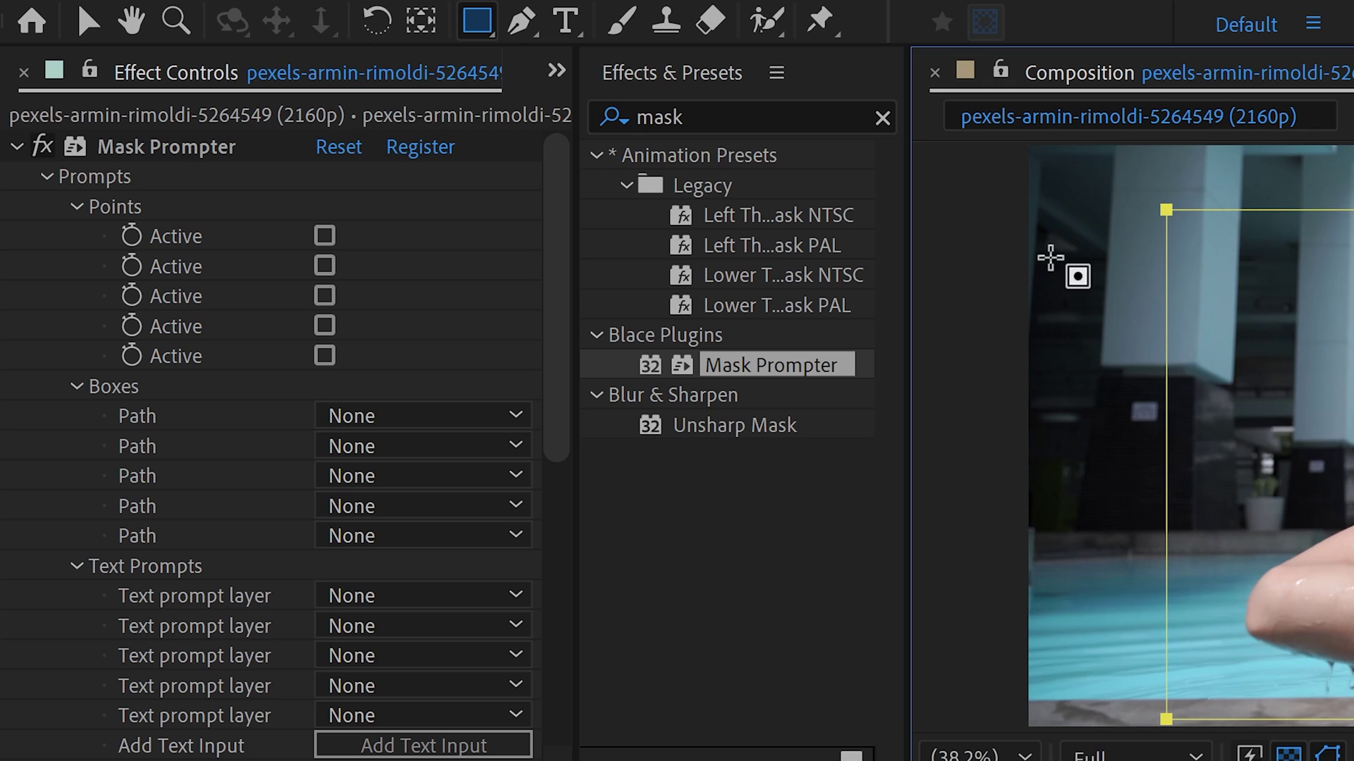
left_click(410, 417)
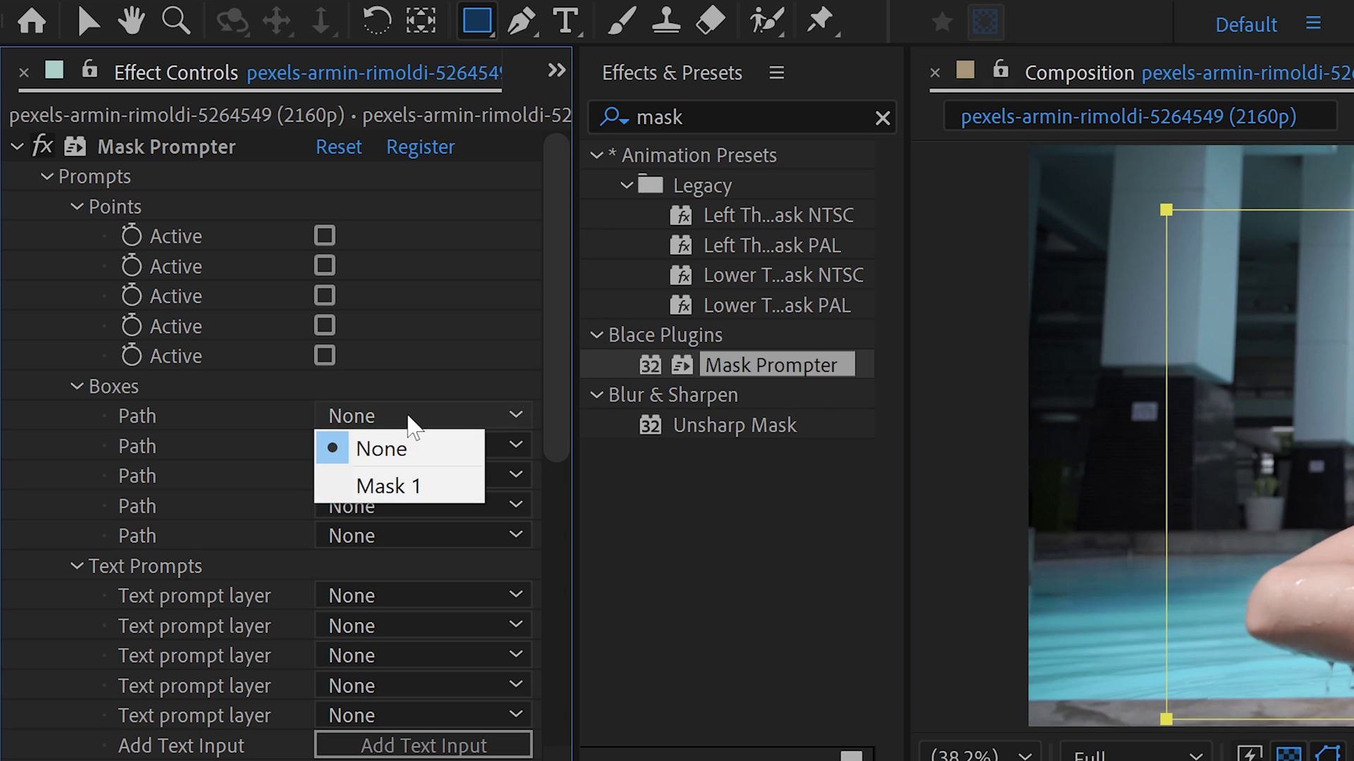
left_click(404, 486)
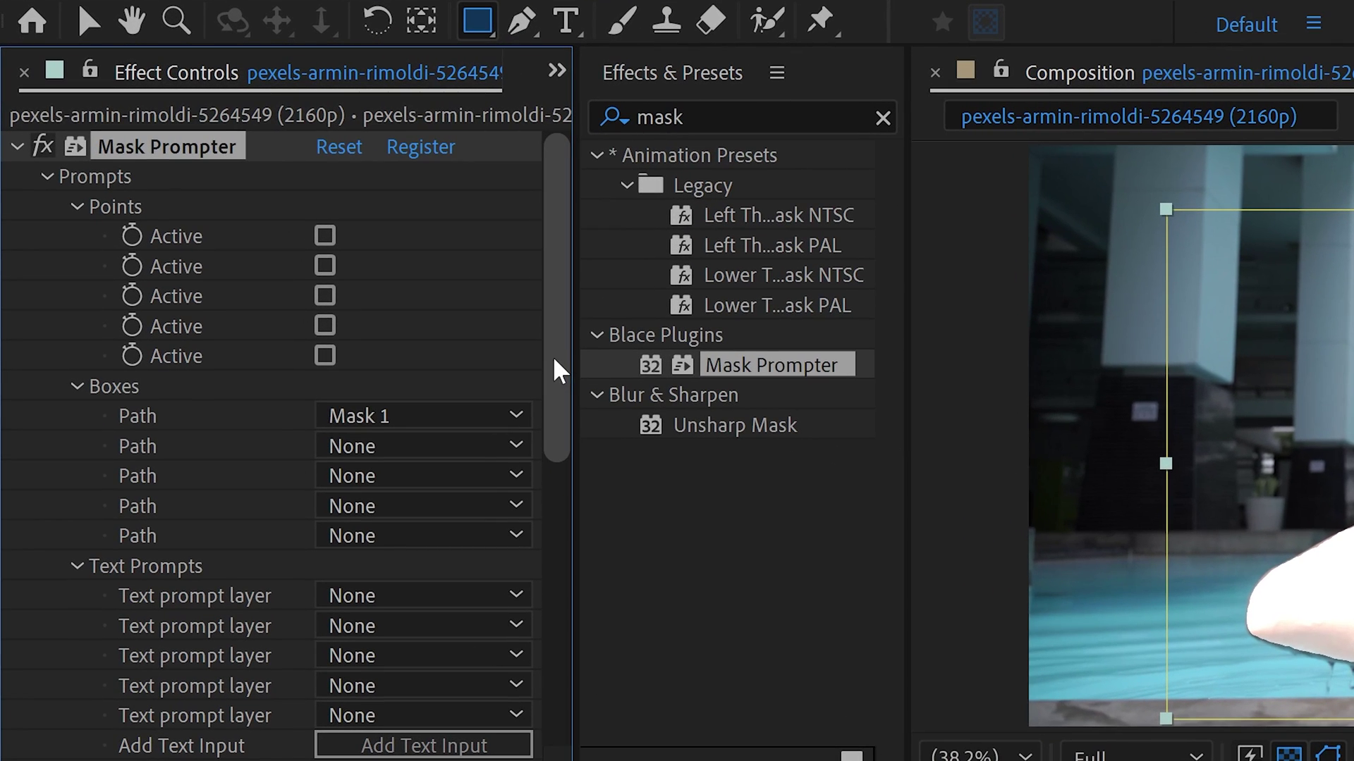
Step: Switch Mask Prompter's Output Mode from Matte to On Transparent
scroll(282, 234, "down", 1)
left_click_drag(567, 397, 607, 645)
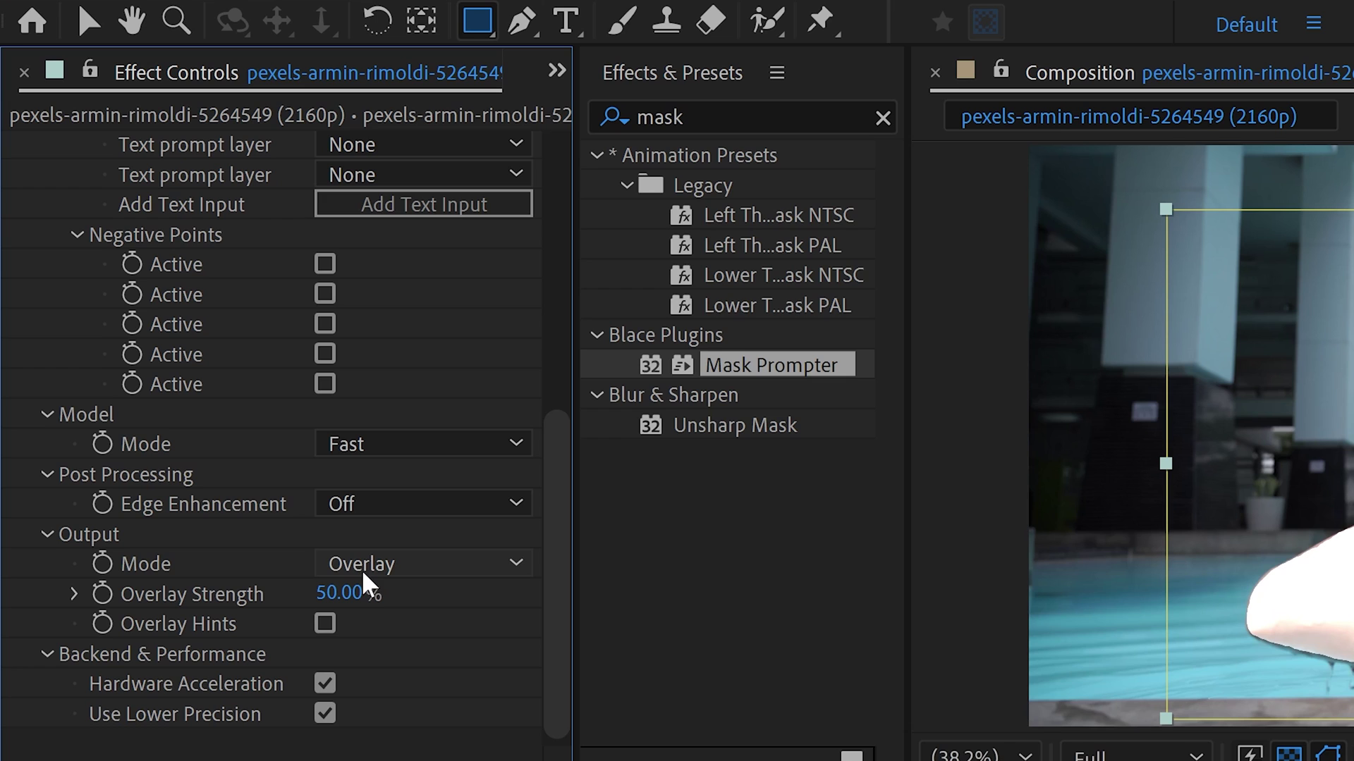
left_click(431, 573)
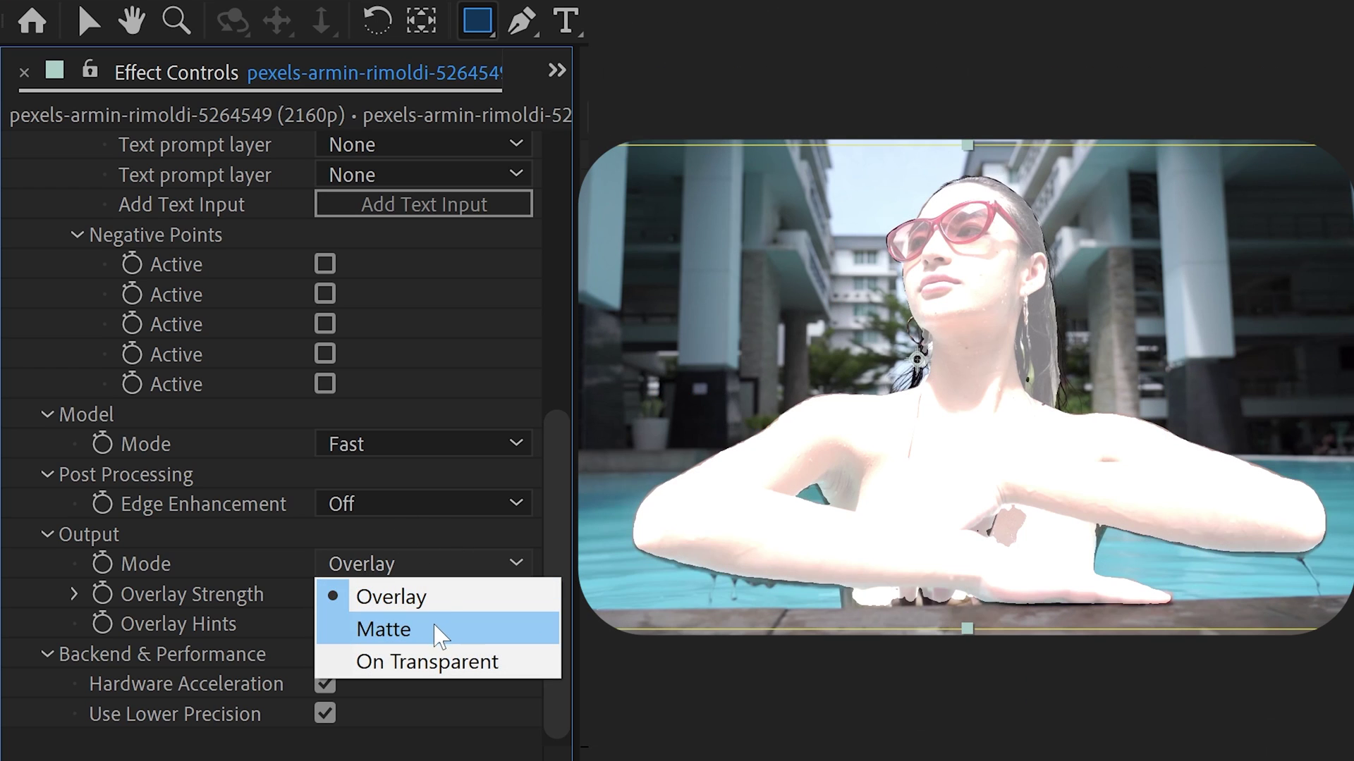
left_click(438, 631)
left_click(448, 567)
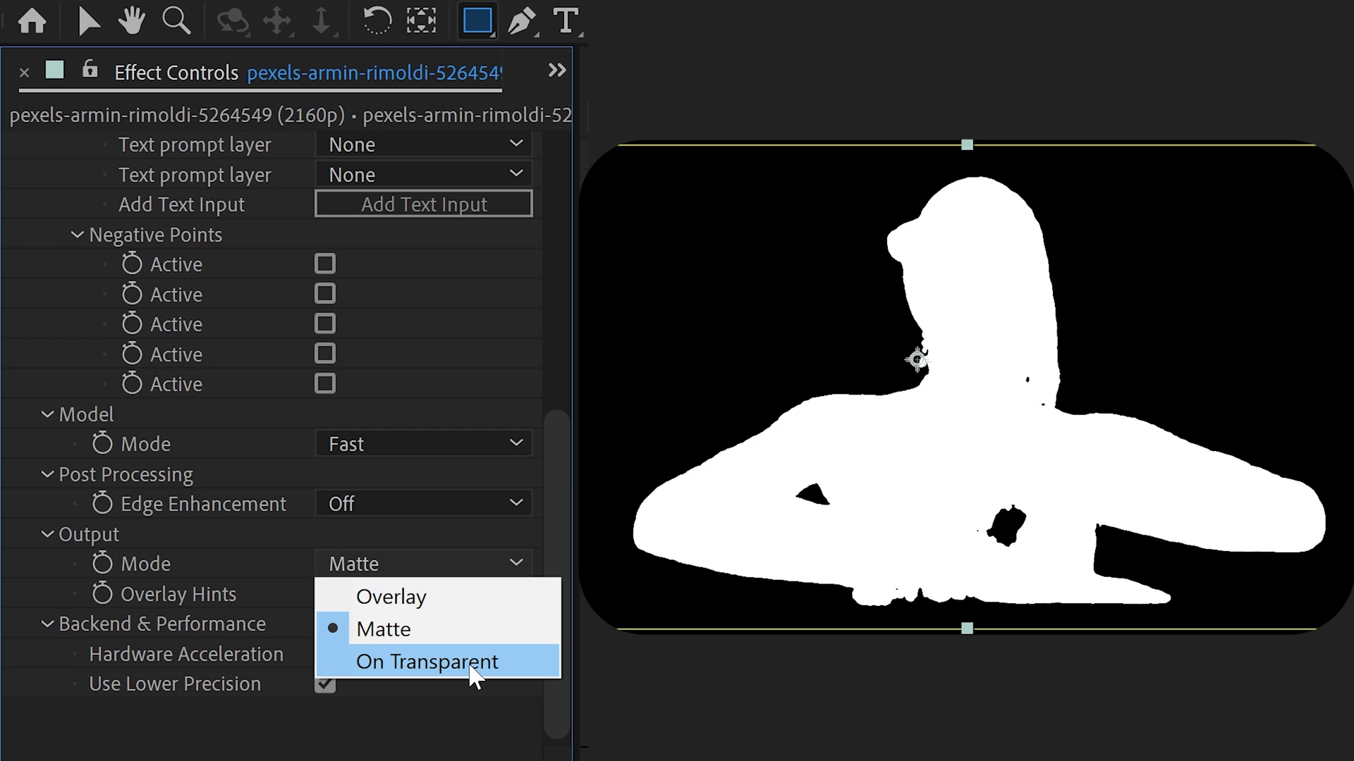
left_click(464, 663)
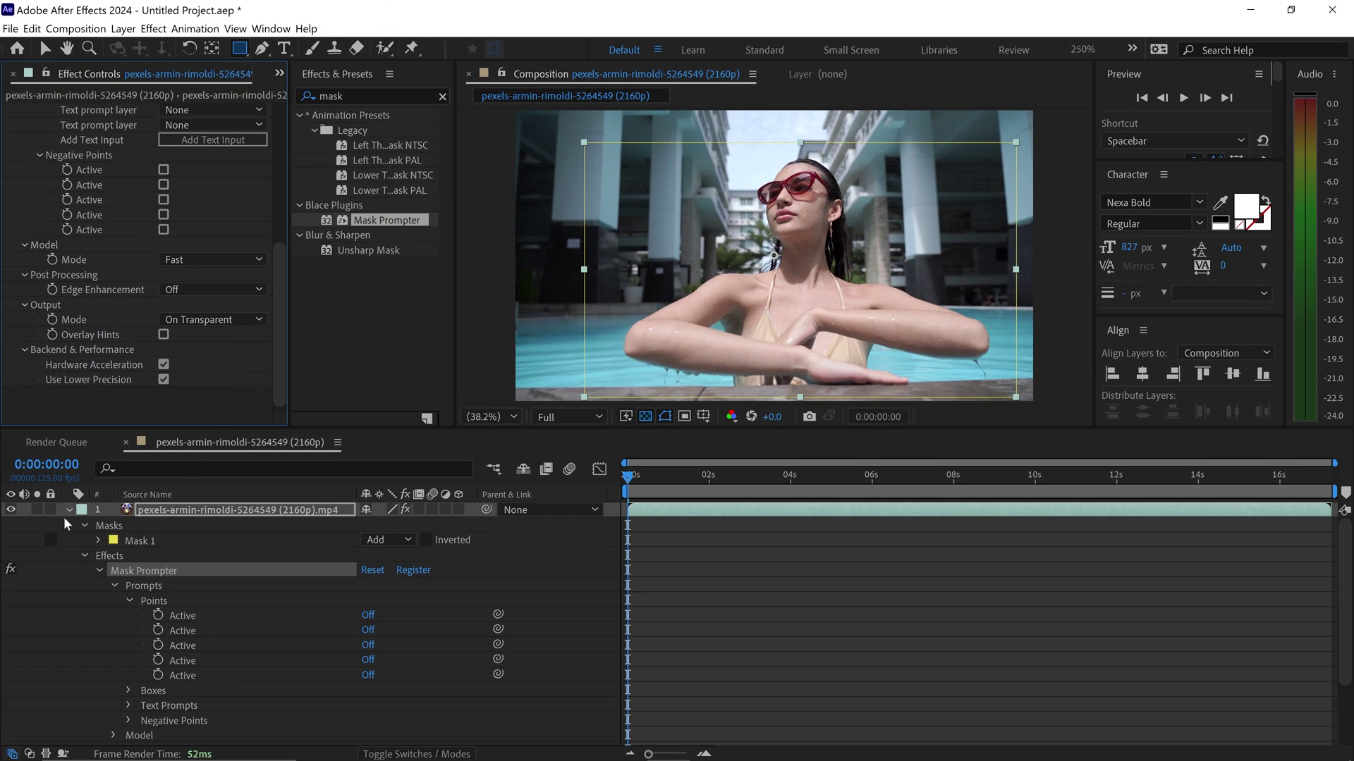
Step: Hide the lower duplicate footage layer and turn off the transparency checkerboard
left_click(68, 510)
key("ctrl+d")
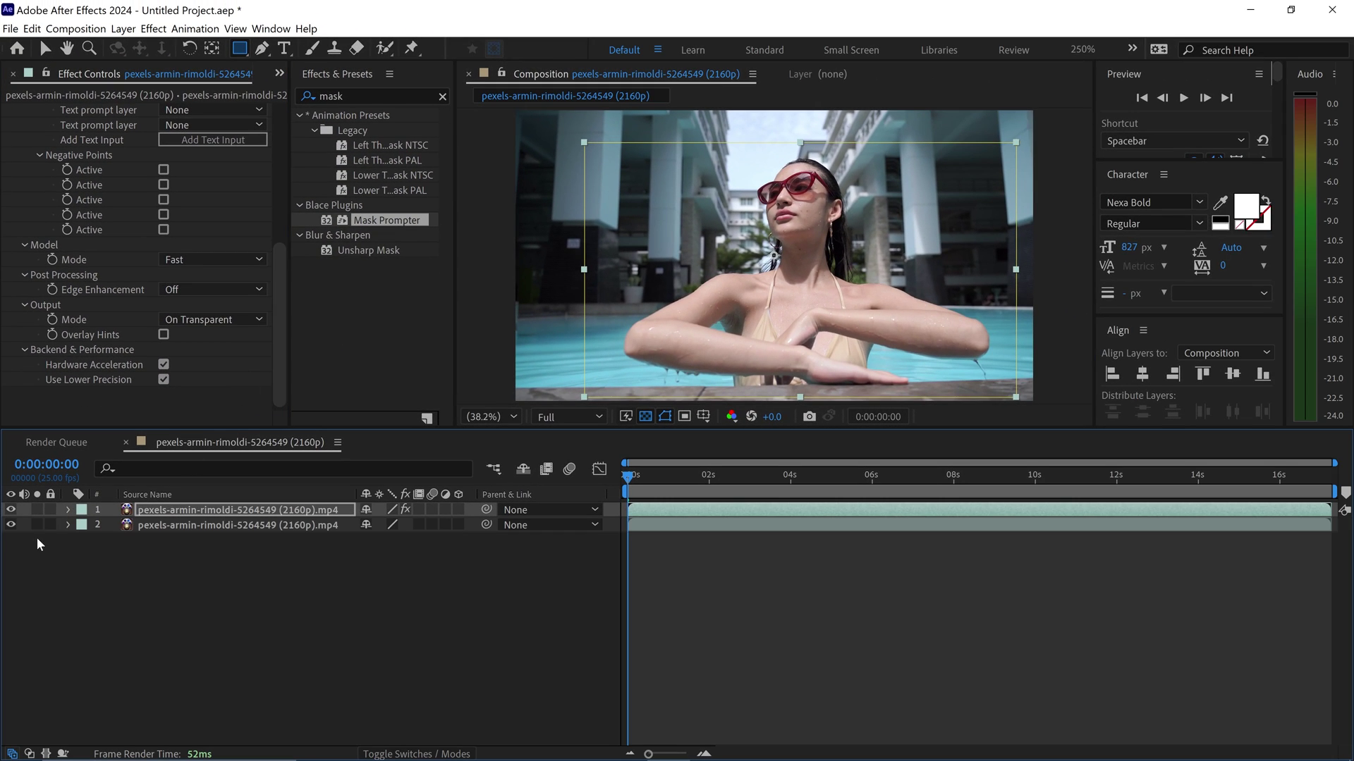
left_click(12, 525)
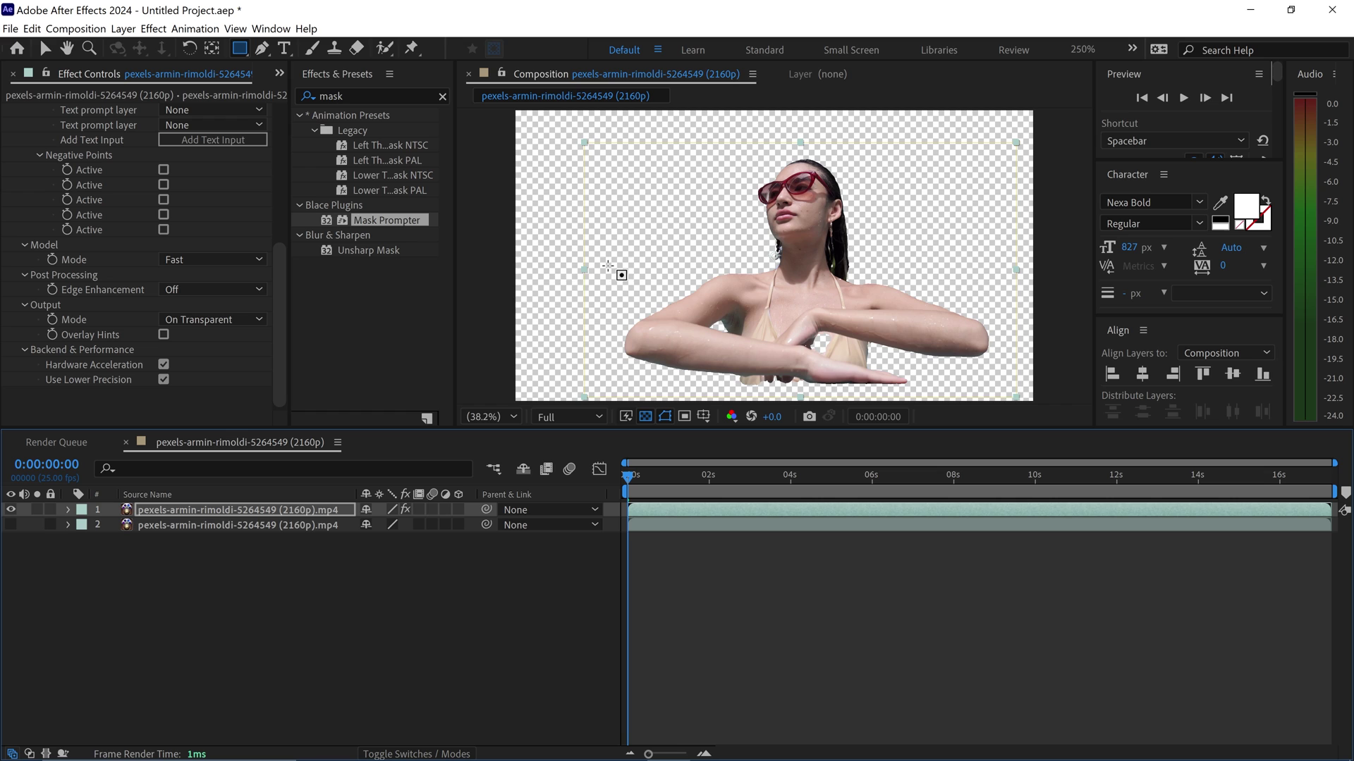
left_click(644, 416)
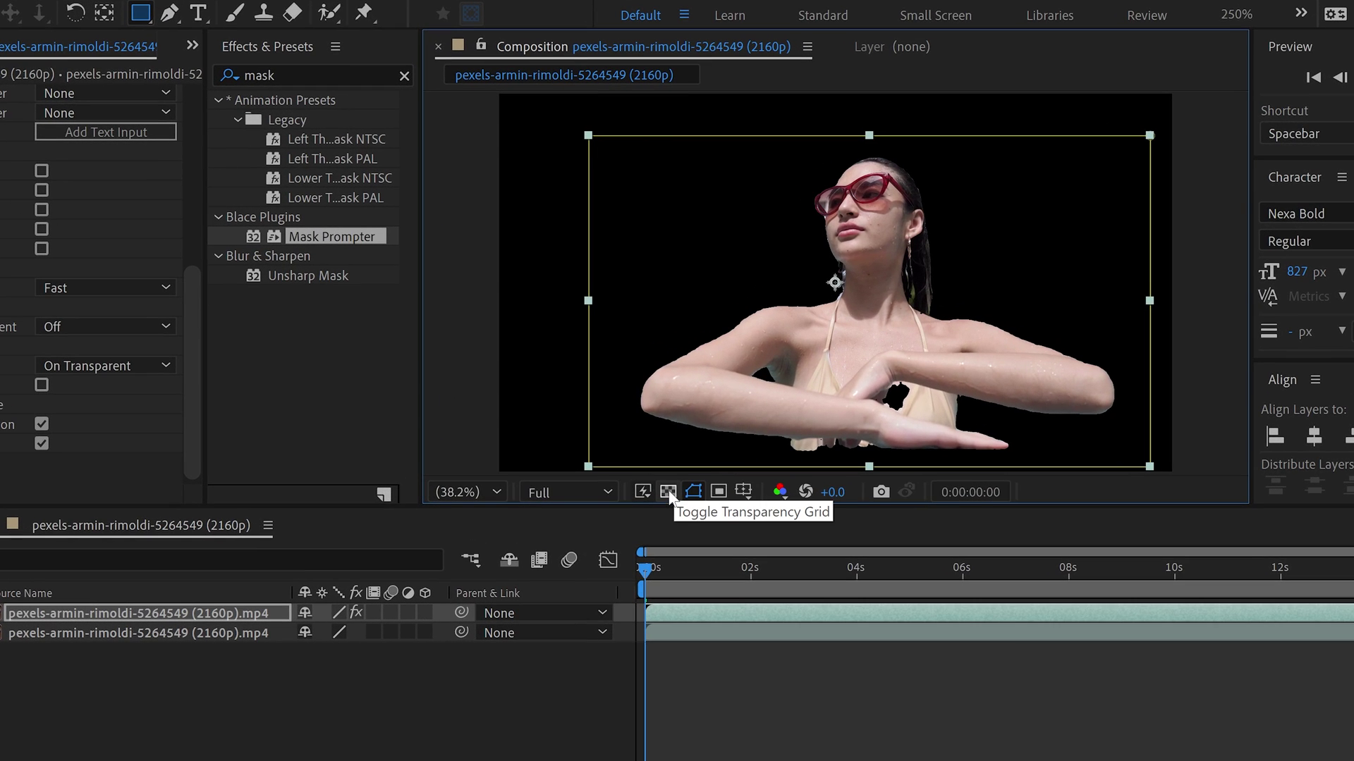
Step: Restore the checkerboard, set Overlay Strength to 50% and choose the Detailed Matte model
left_click(668, 492)
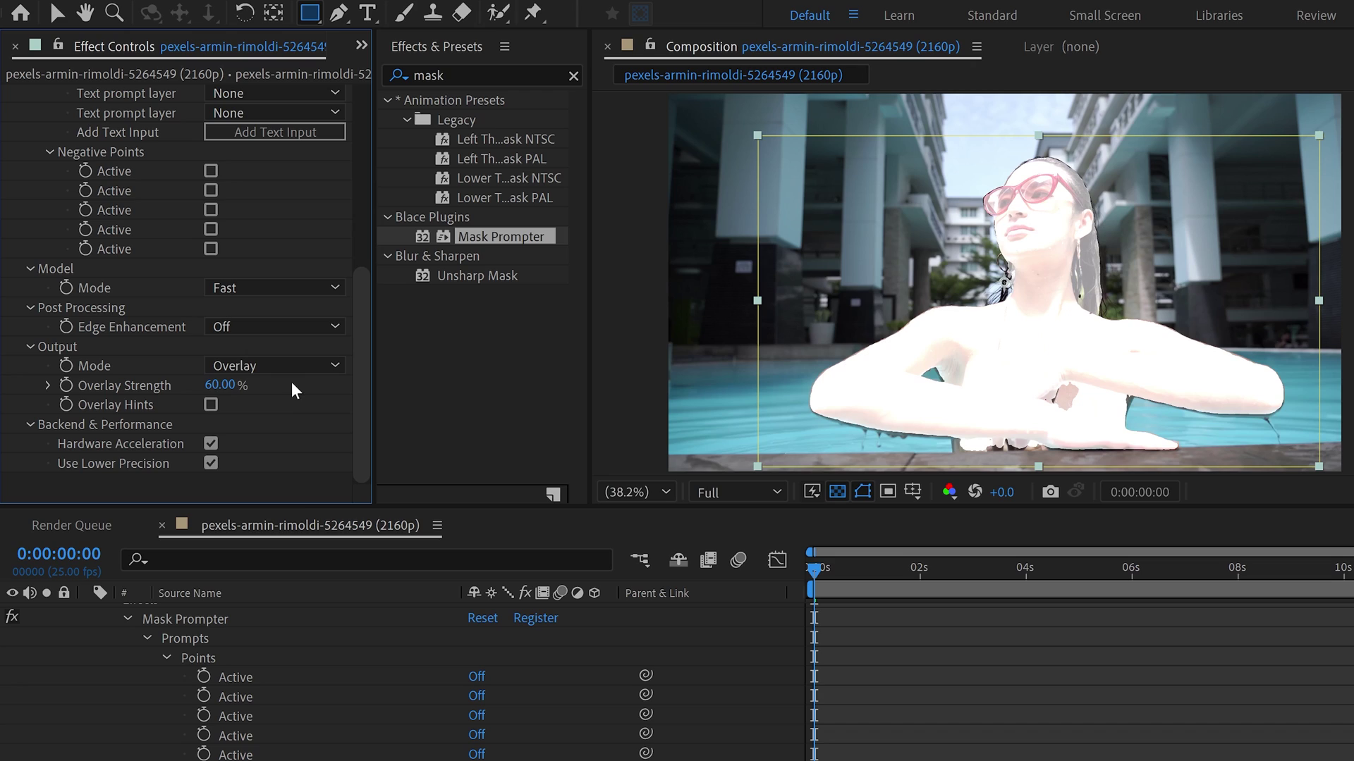
left_click(225, 385)
type("5")
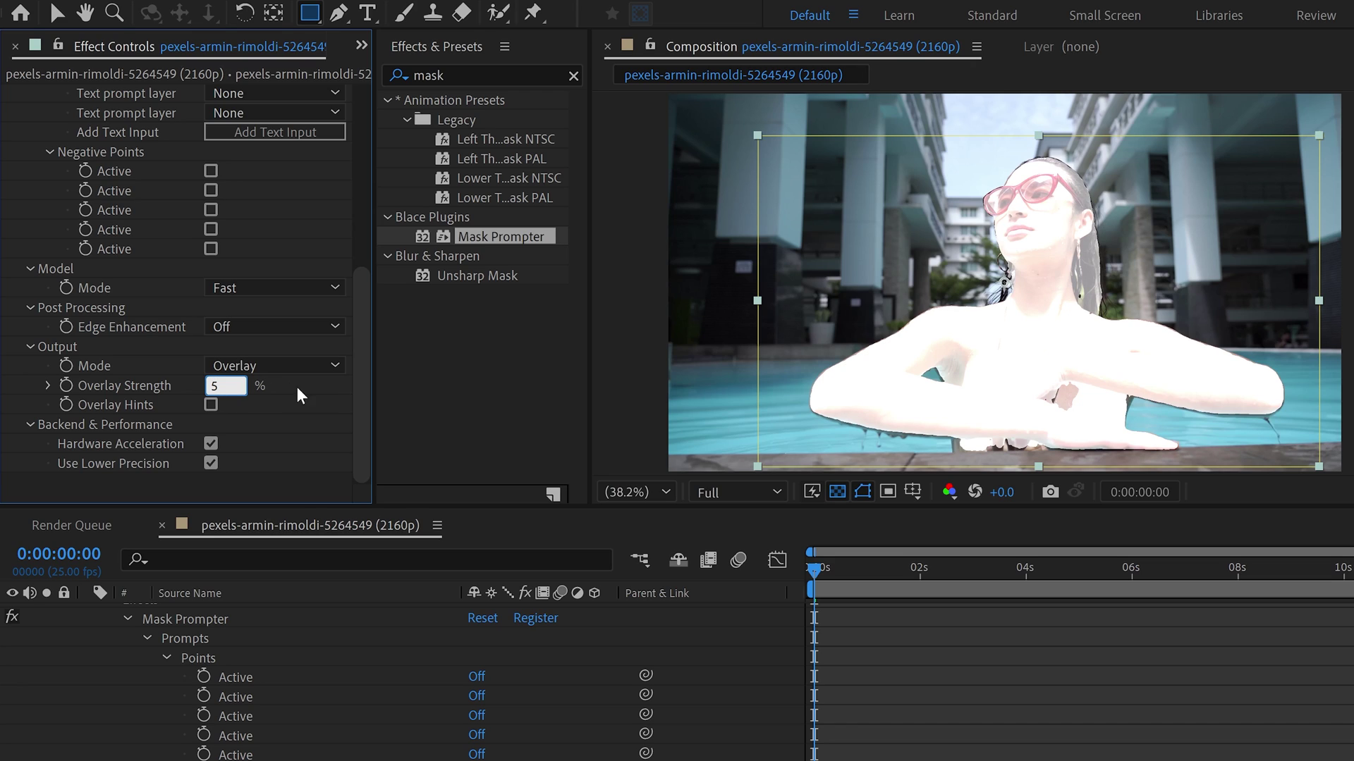
type("0")
key("Return")
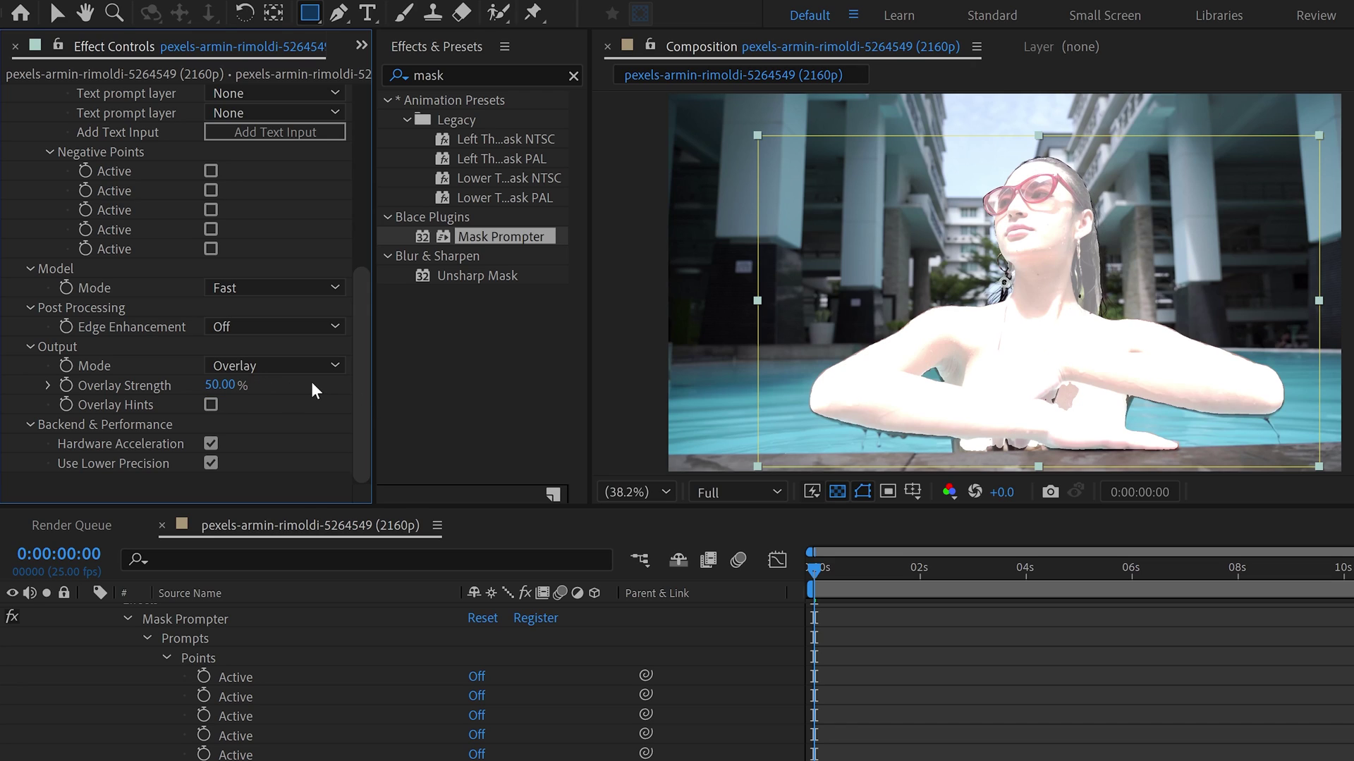
left_click(267, 291)
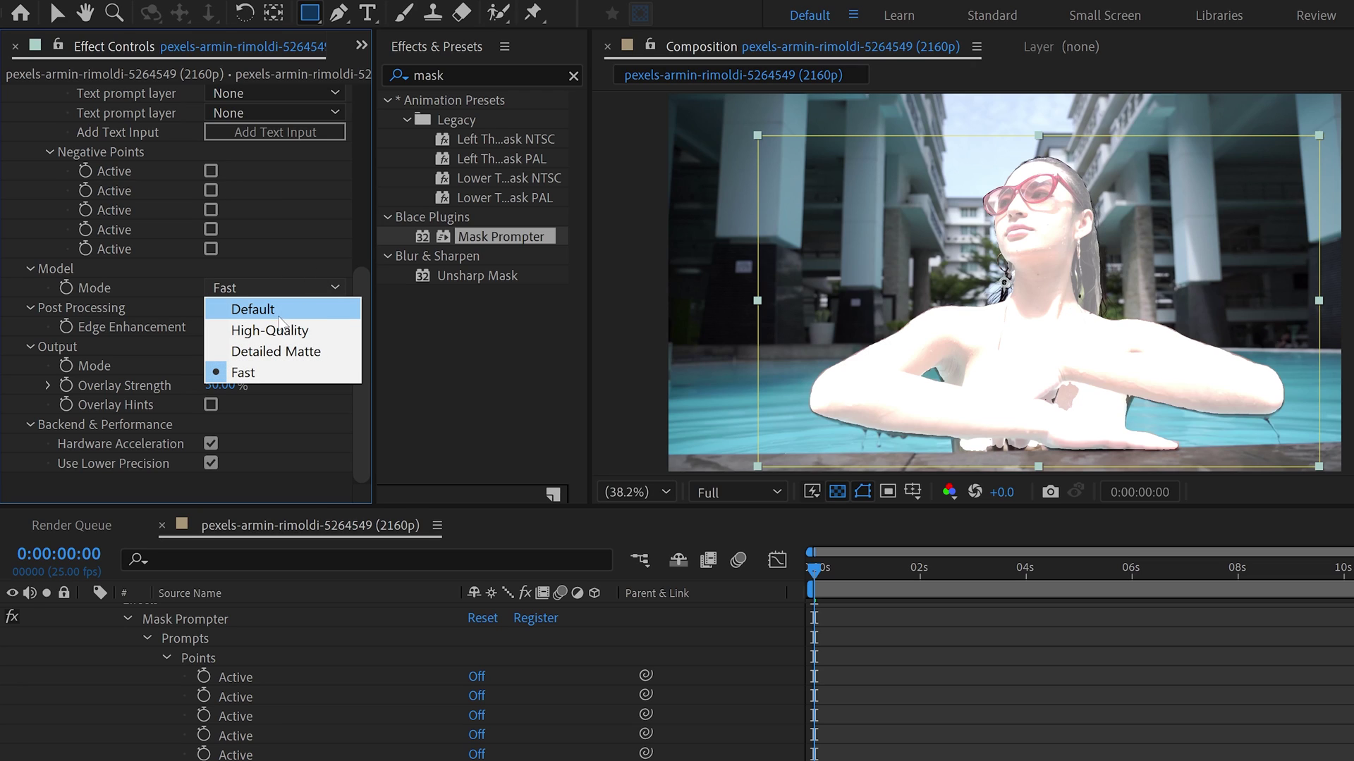
left_click(270, 351)
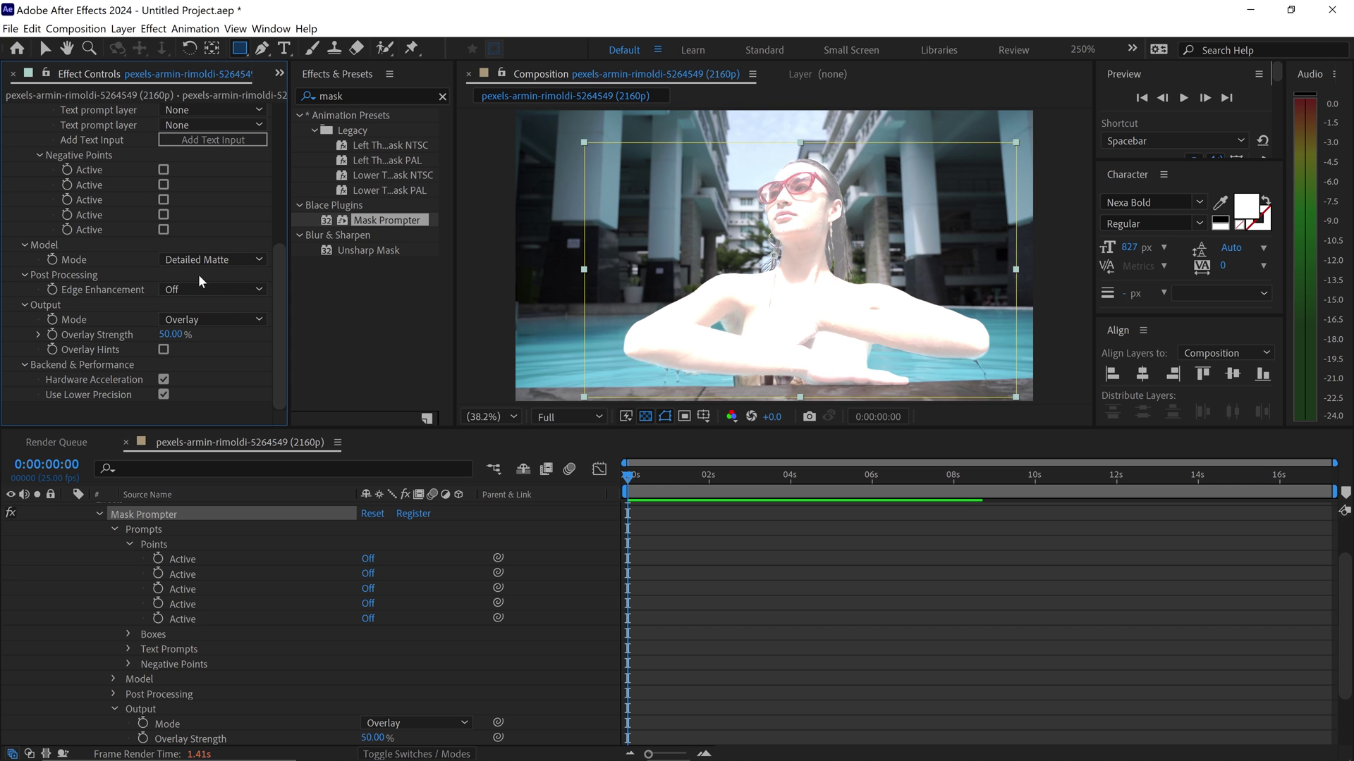
Step: Keep the Detailed Matte model, cycle the output mode, and set Edge Enhancement to Medium
left_click(219, 260)
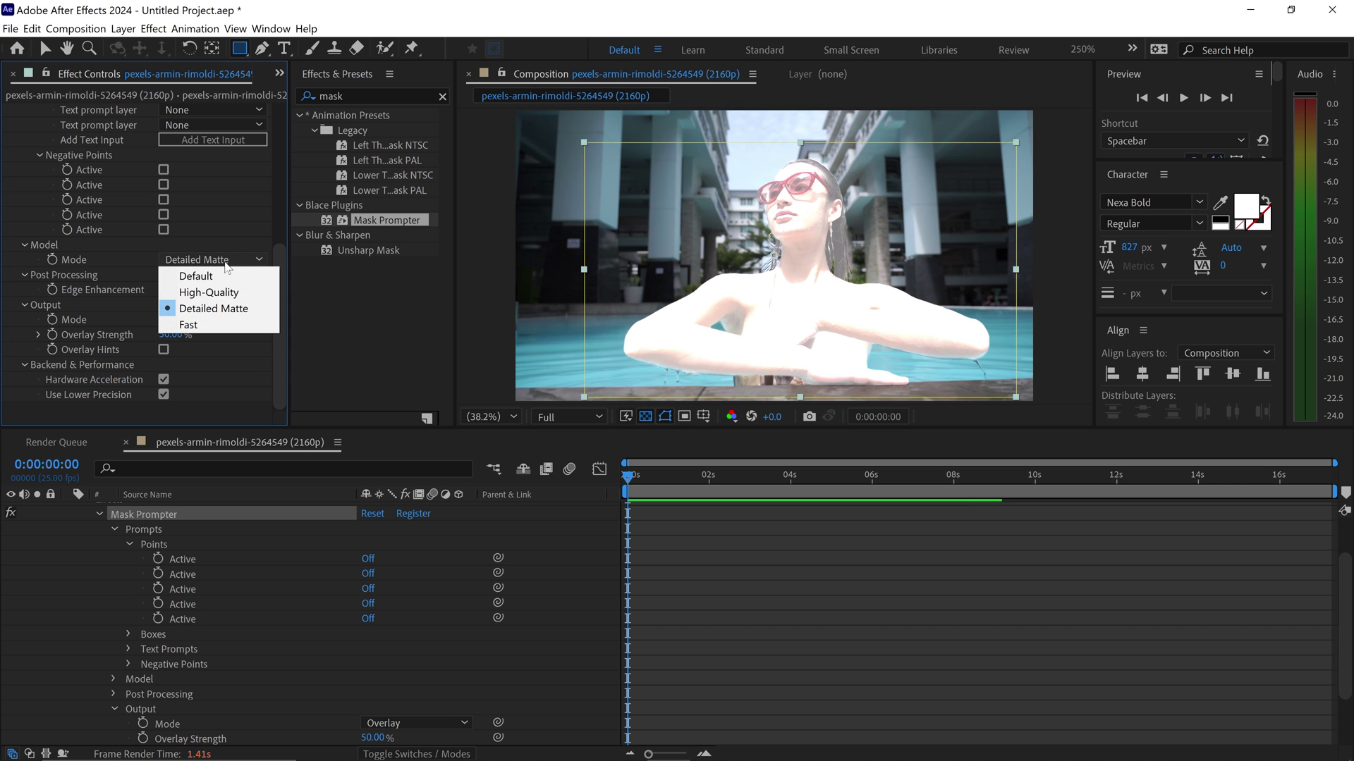
left_click(261, 261)
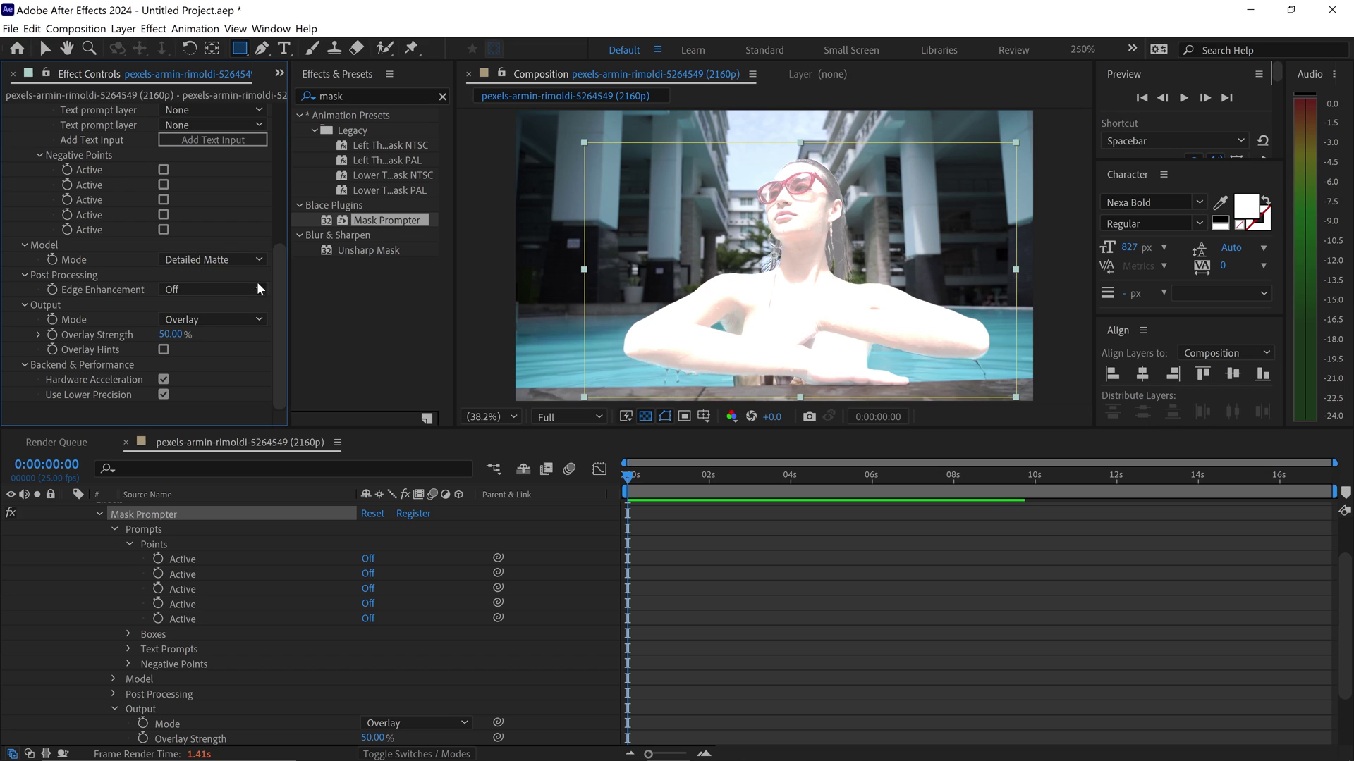
left_click(215, 323)
left_click(219, 351)
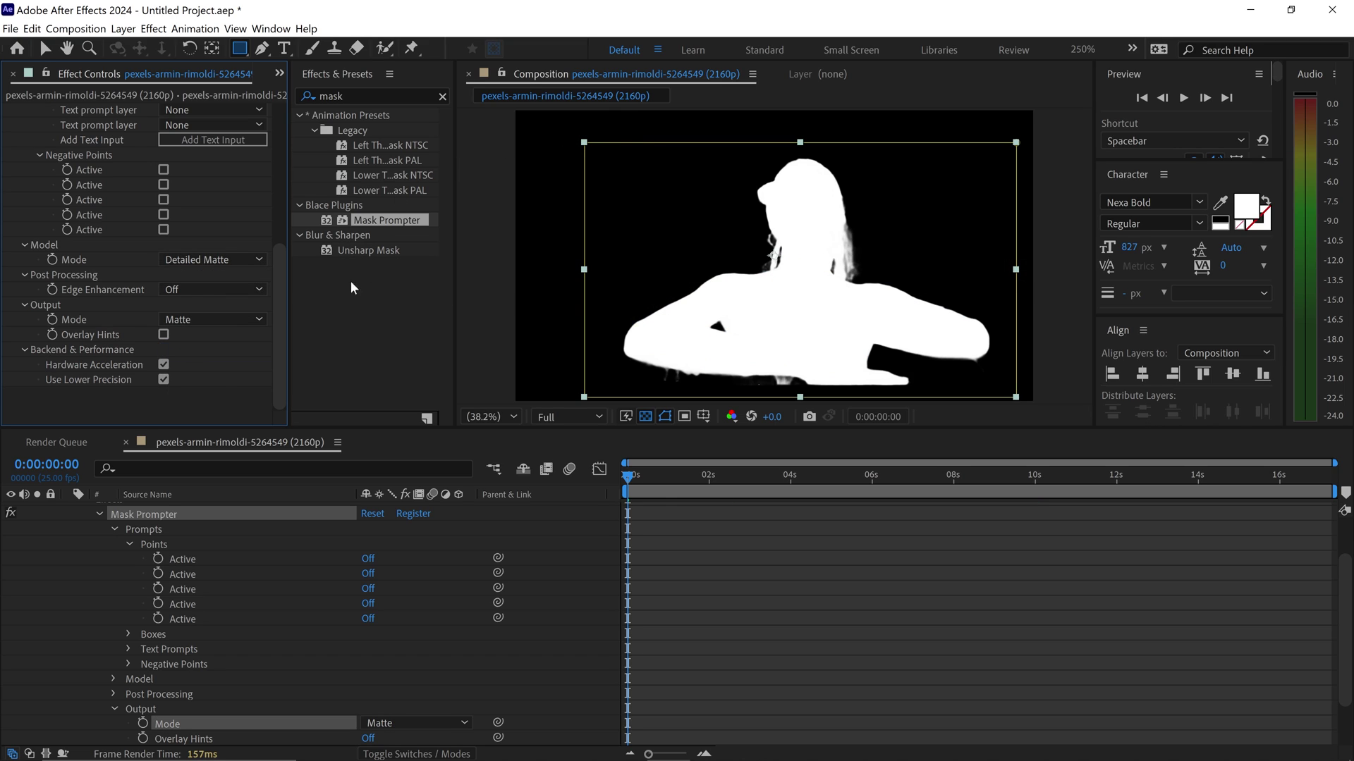
left_click(259, 260)
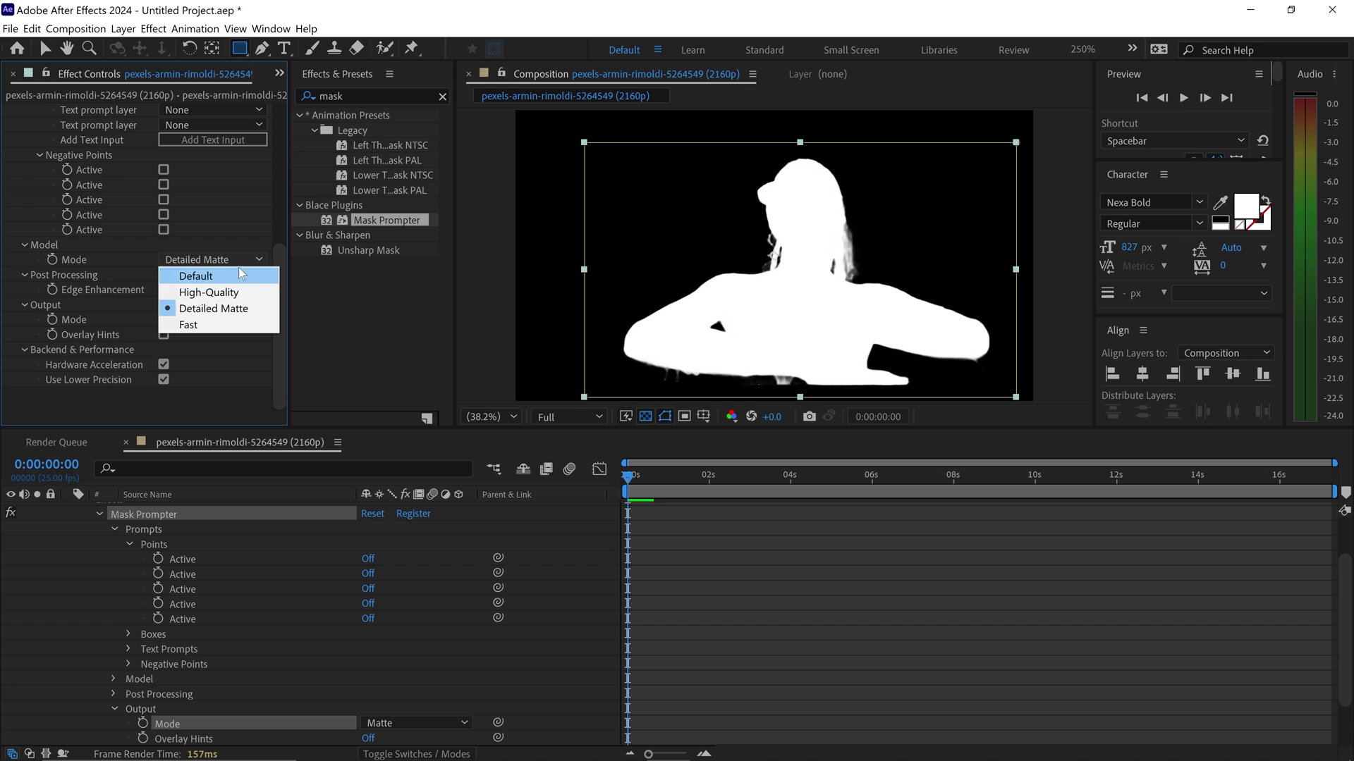
left_click(283, 249)
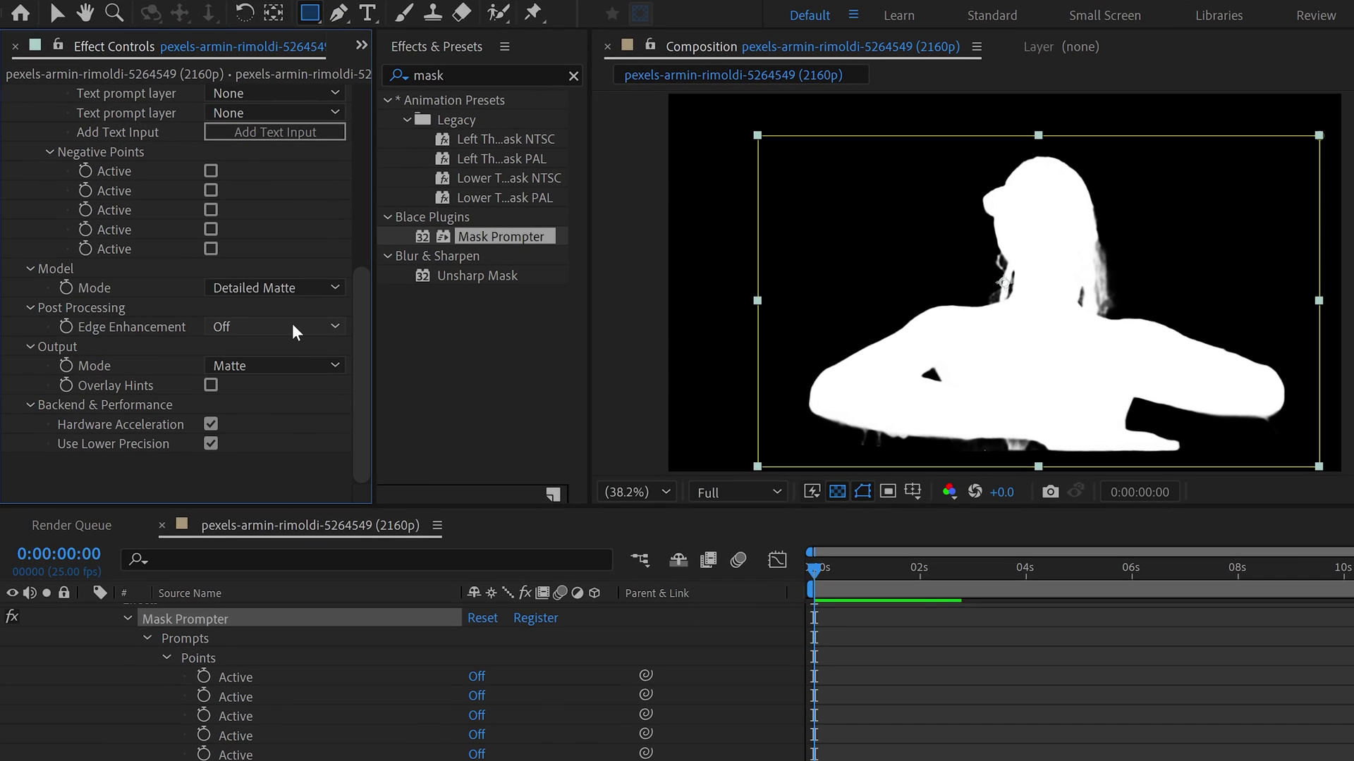
left_click(250, 346)
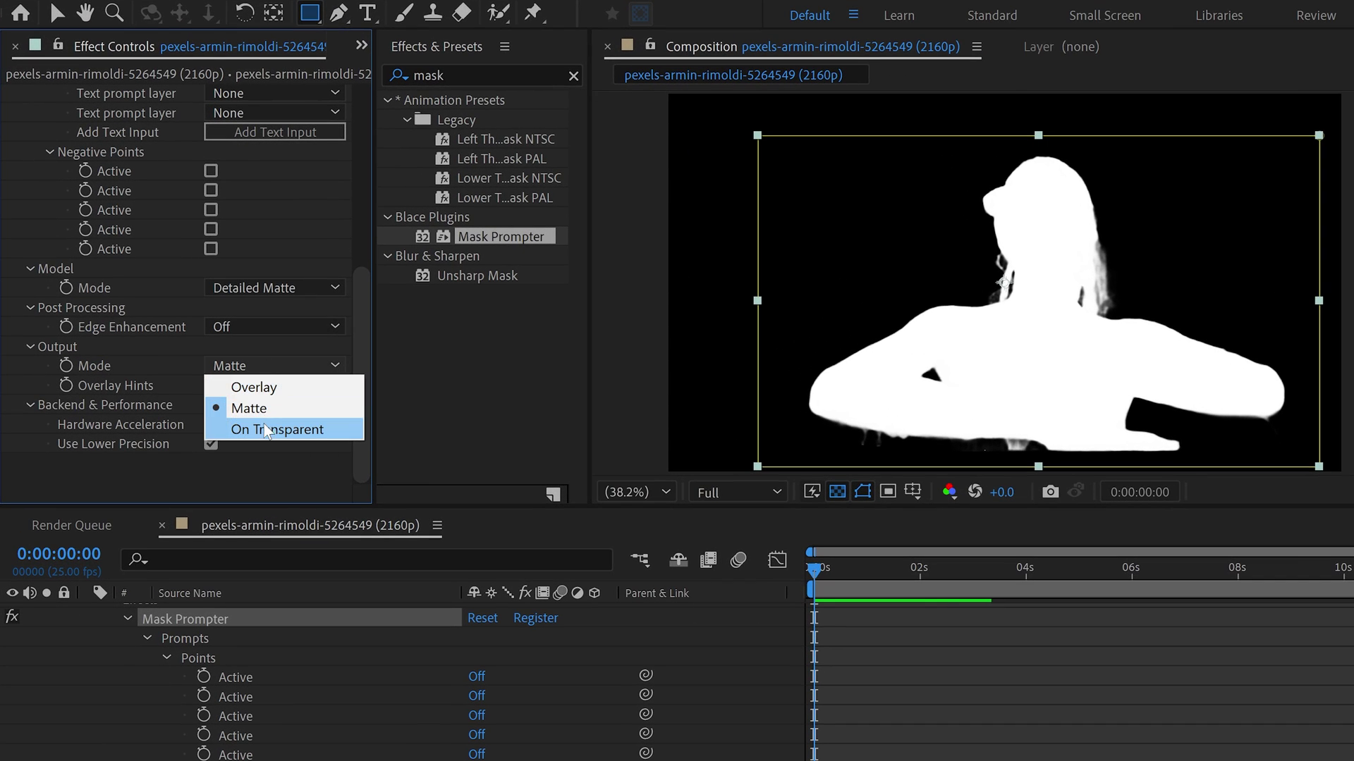
left_click(265, 387)
left_click(260, 328)
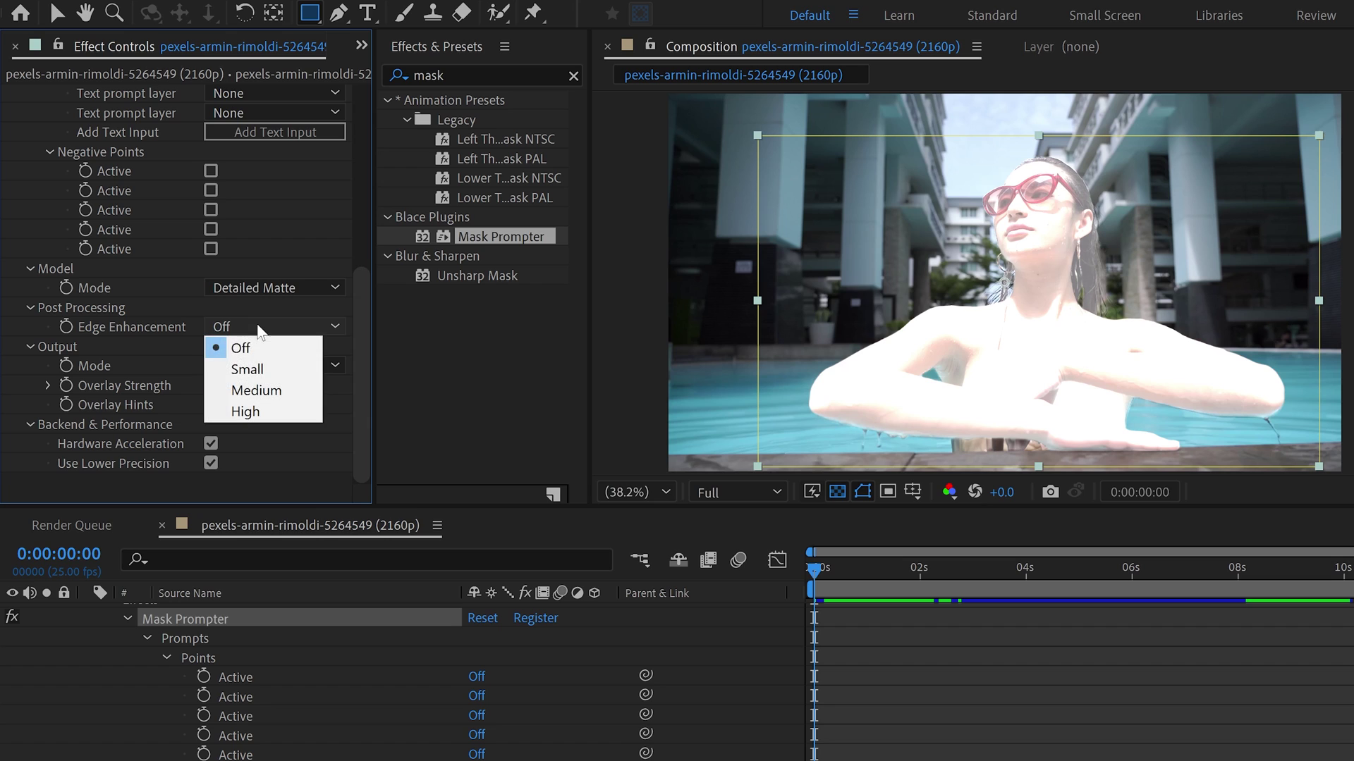
left_click(262, 390)
Step: Collapse the masked layer's properties and make the pool background layer visible again
scroll(543, 567, "up", 4)
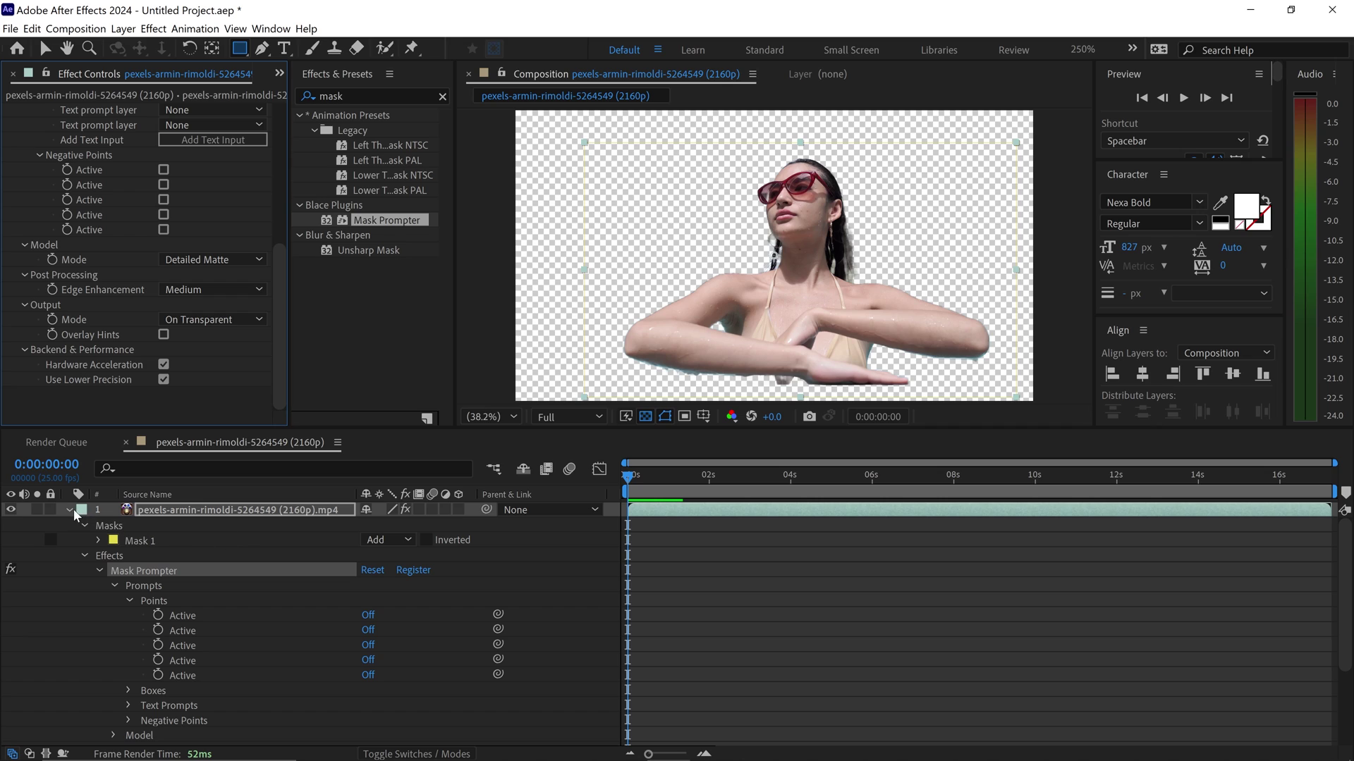
left_click(70, 509)
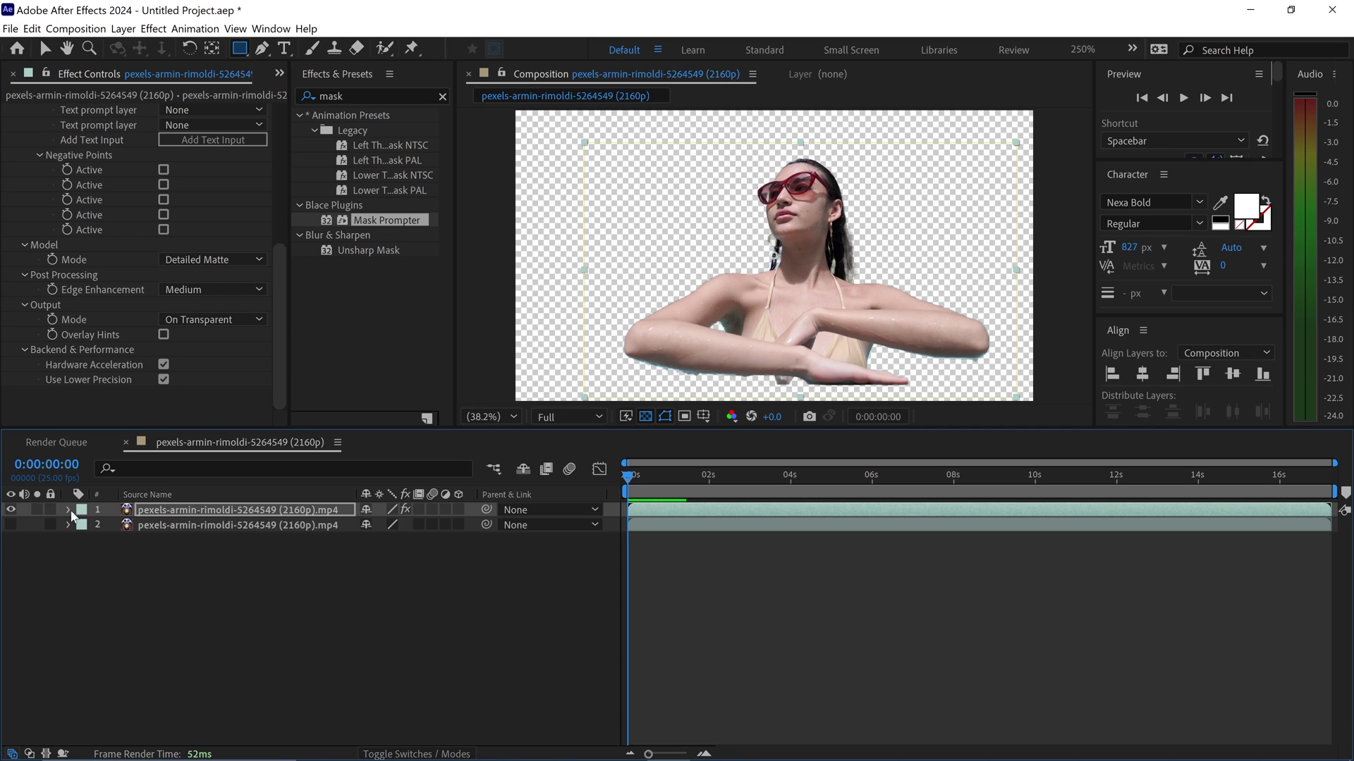
left_click(11, 525)
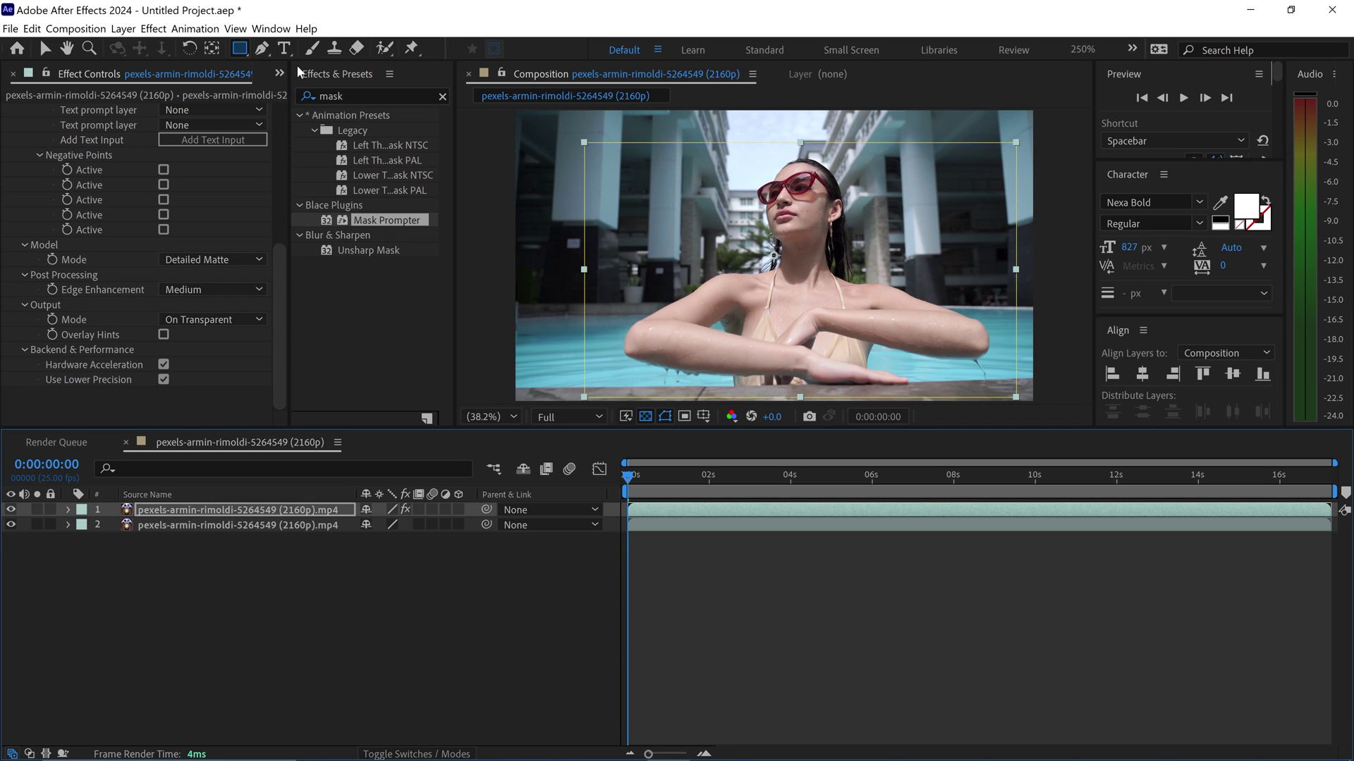
Step: Create a horizontal text layer reading SUMMER and select all its text
left_click(283, 48)
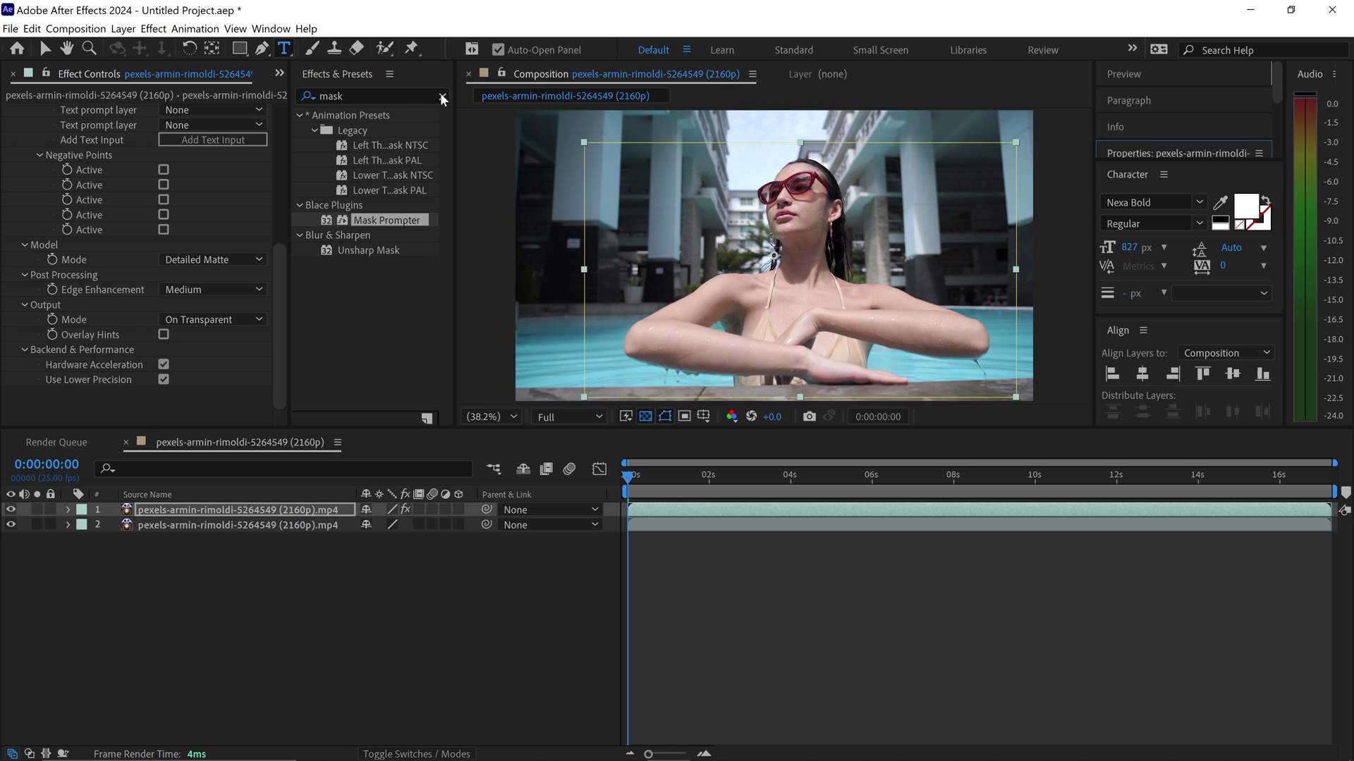
left_click(530, 237)
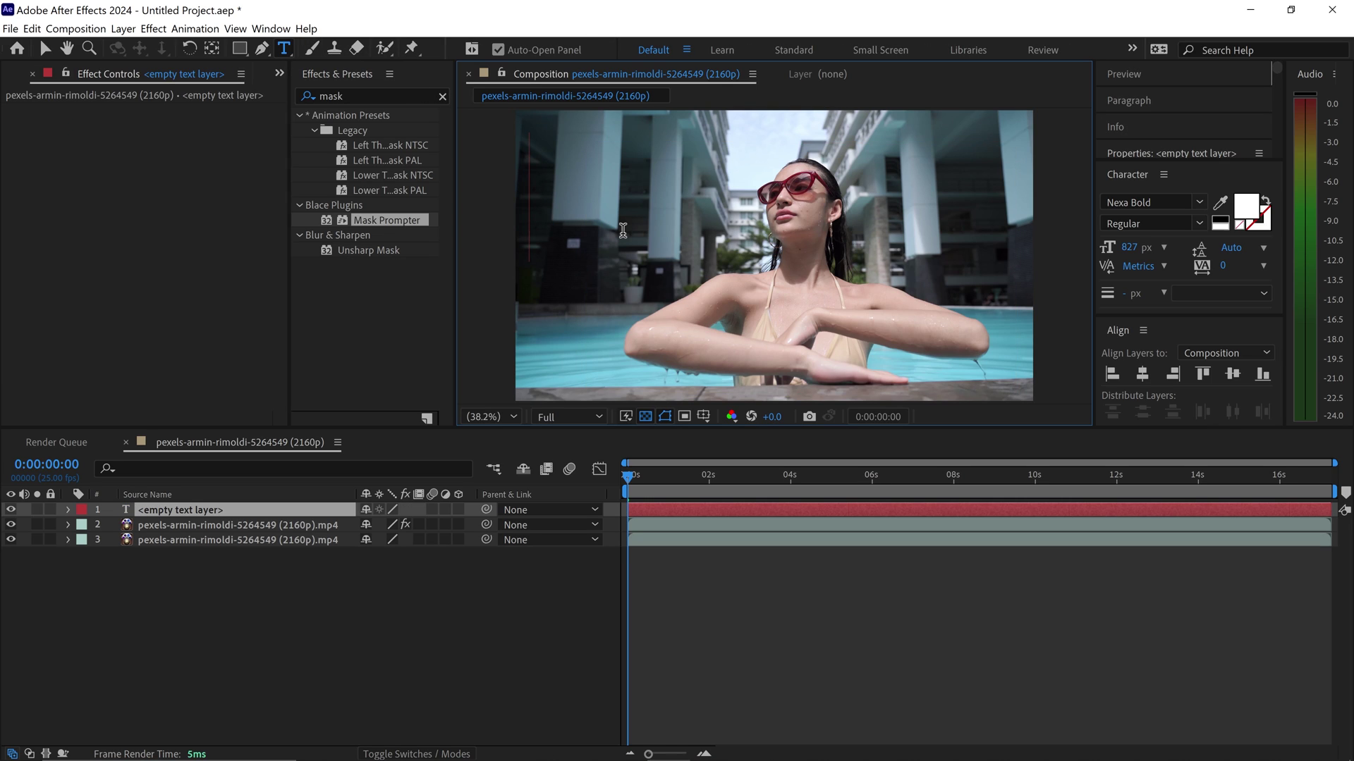
type("SUMMER")
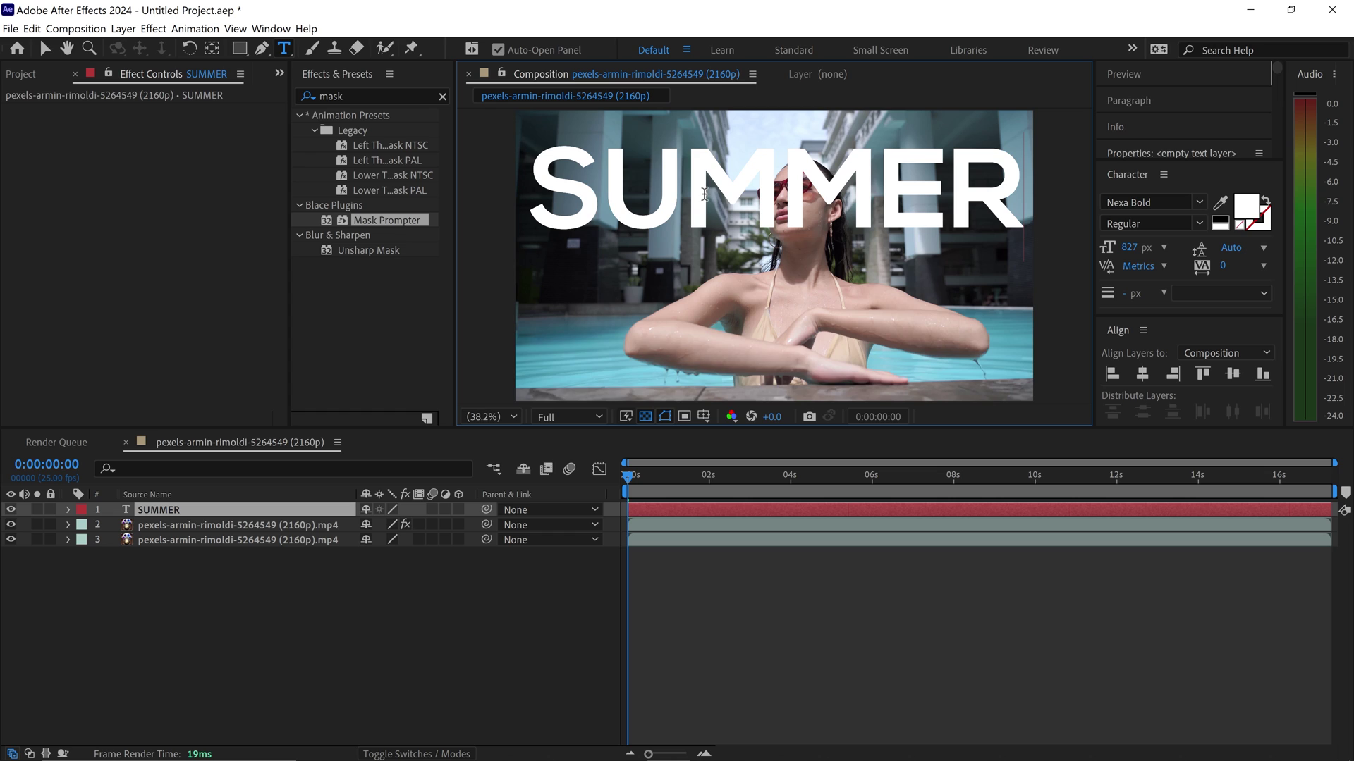
key("ctrl+a")
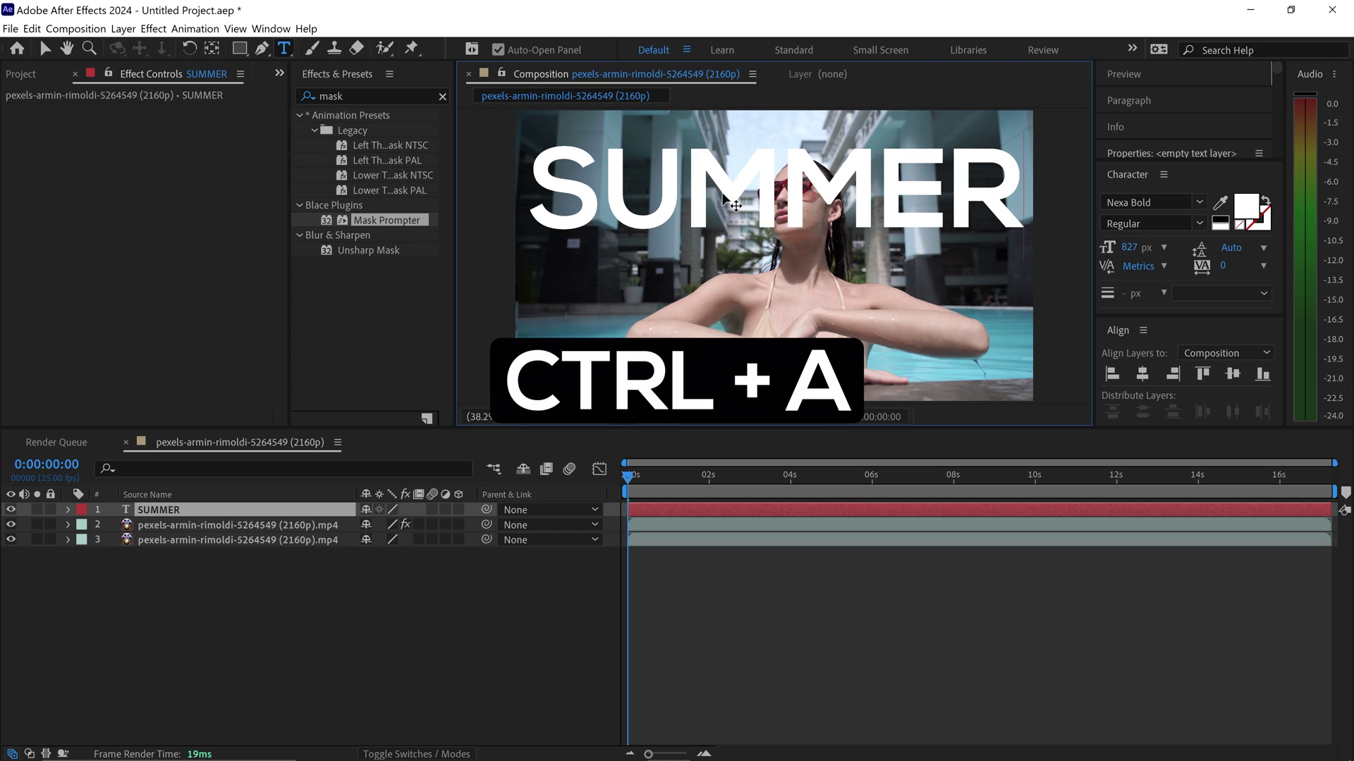
key("ctrl+a")
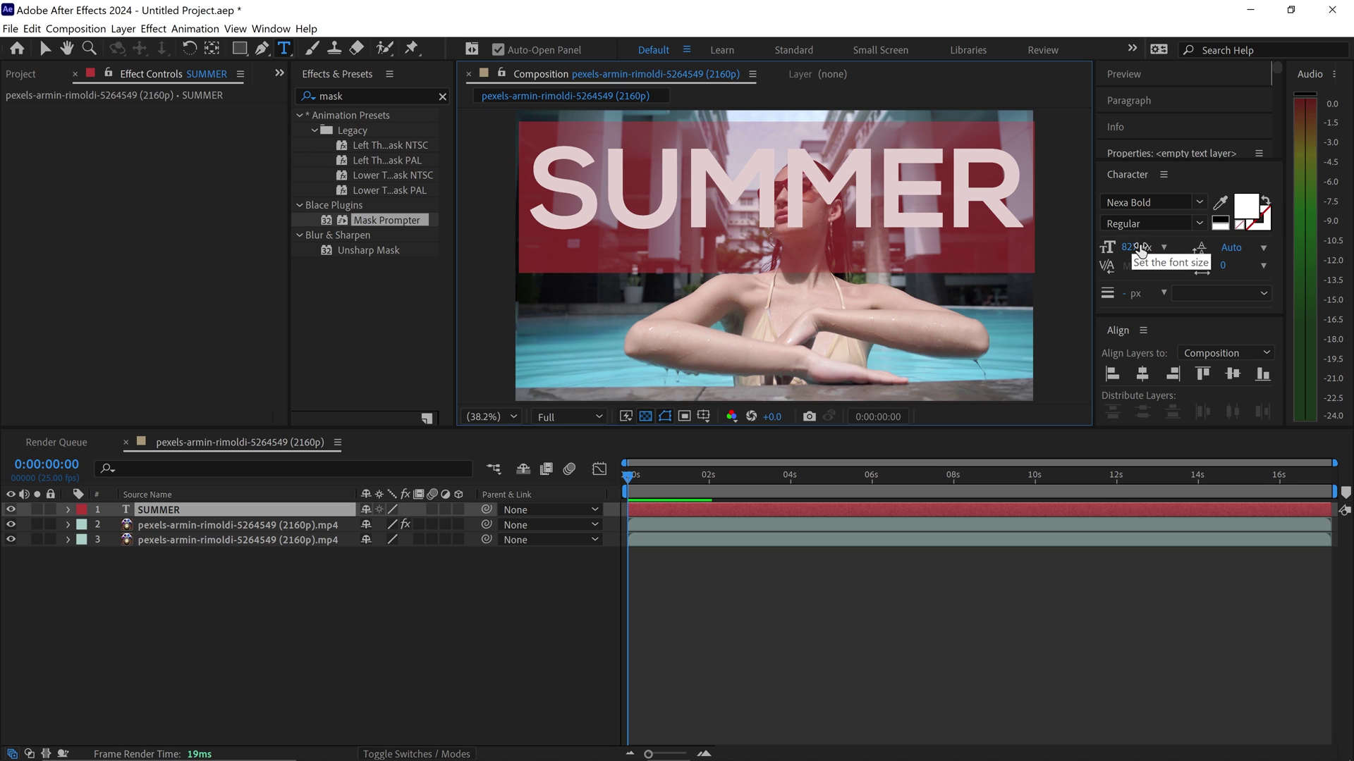
Step: Make SUMMER 3D, tilt and lower it, and place its layer below the masked woman
left_click(53, 49)
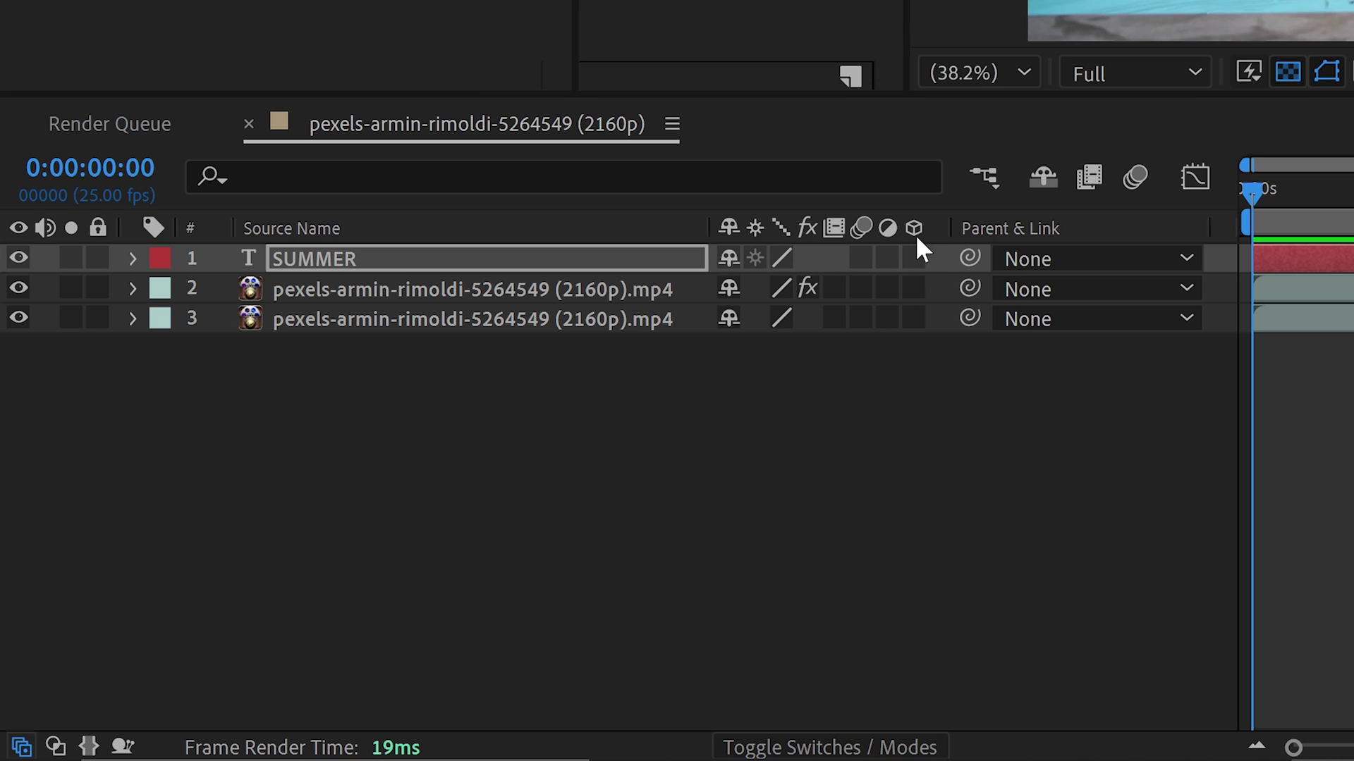
left_click(911, 749)
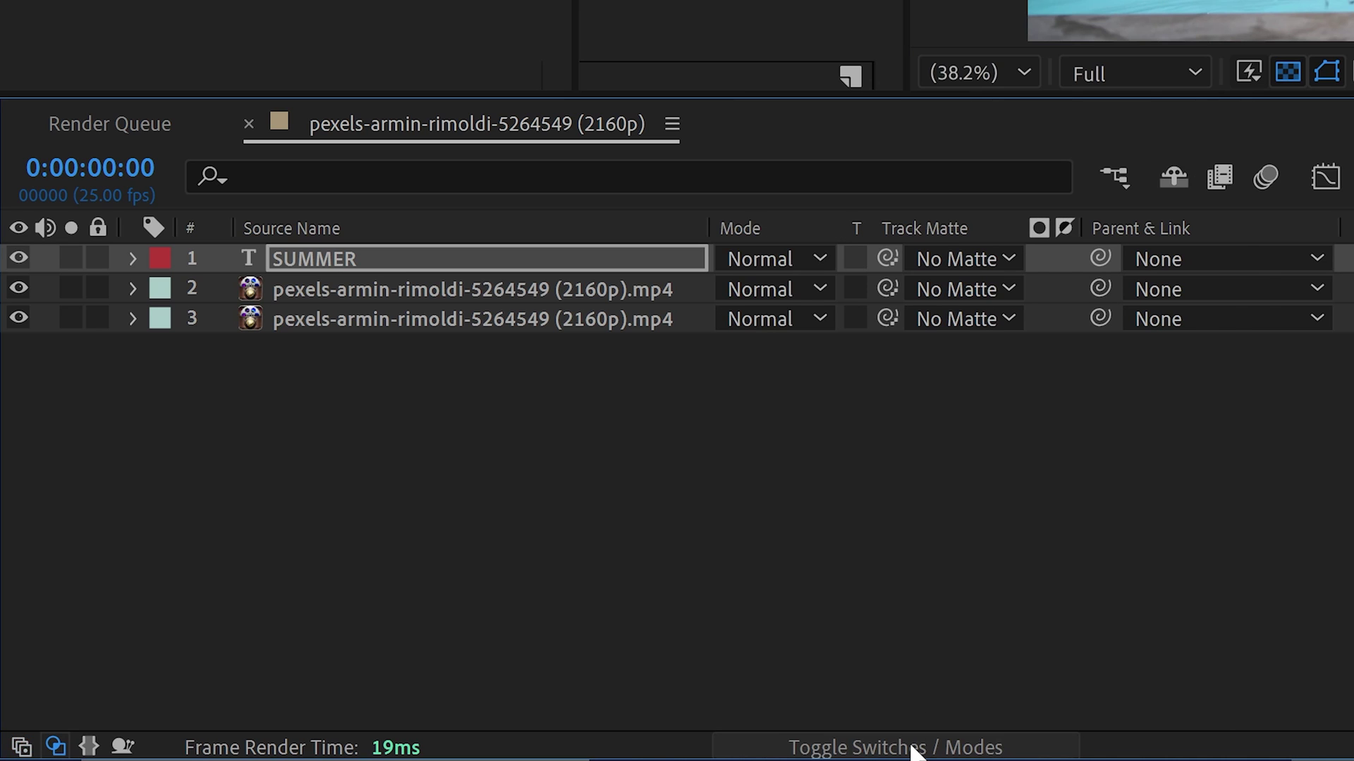
left_click(910, 747)
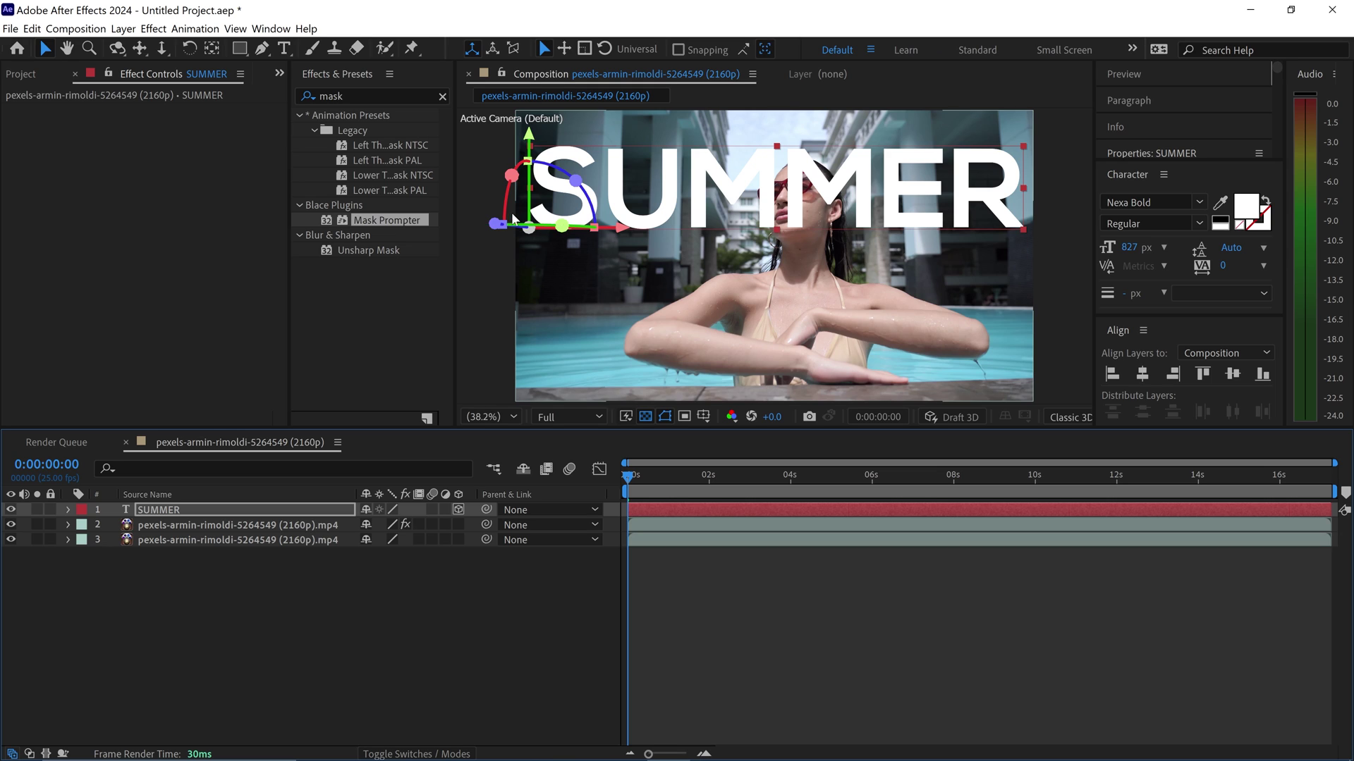
left_click_drag(508, 206, 528, 227)
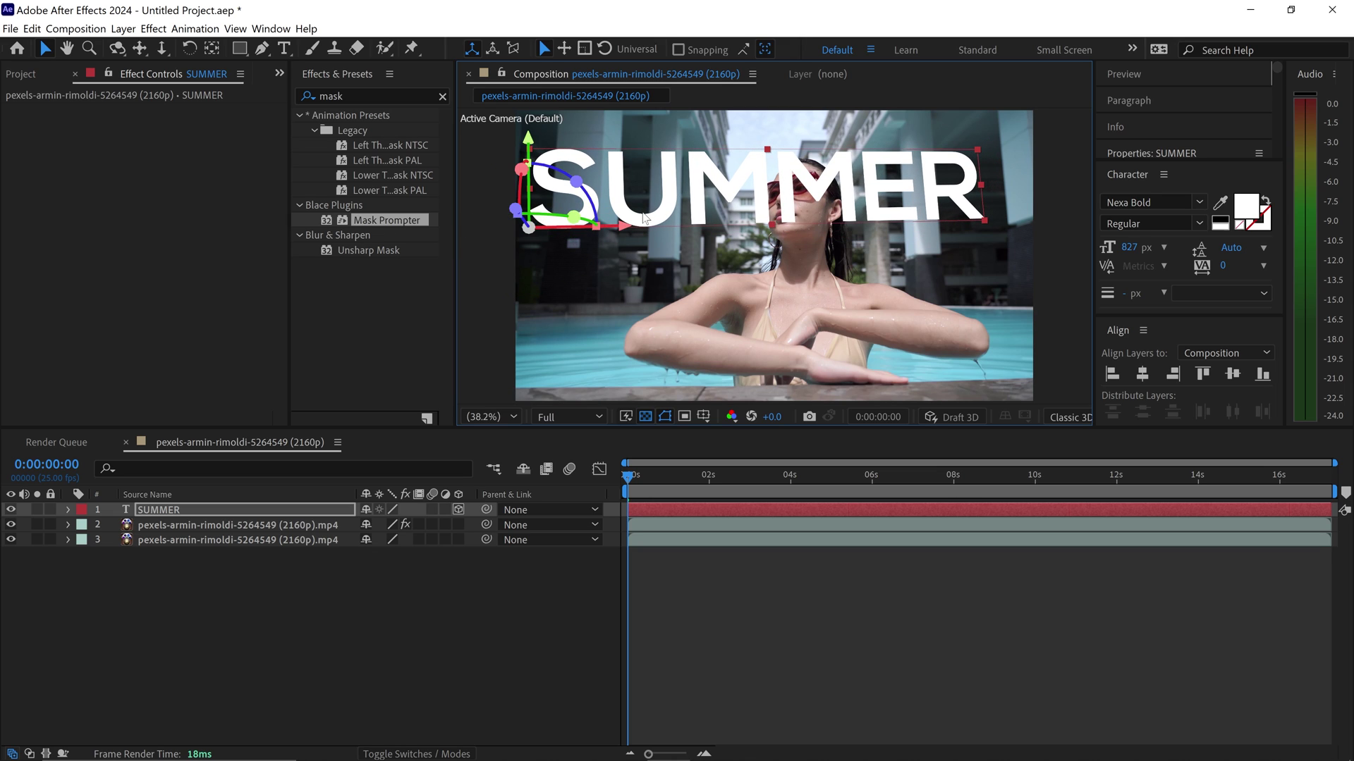
left_click_drag(656, 226, 658, 285)
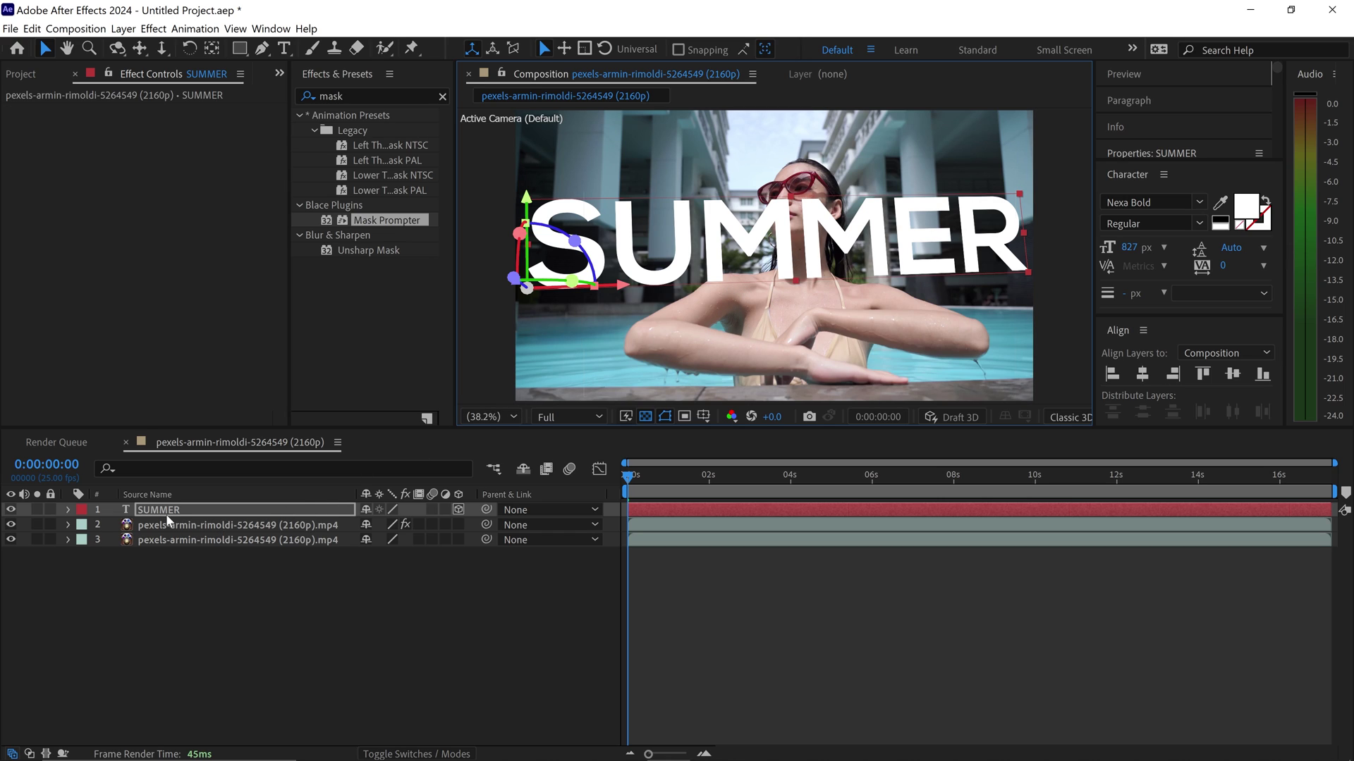
left_click_drag(163, 515, 181, 538)
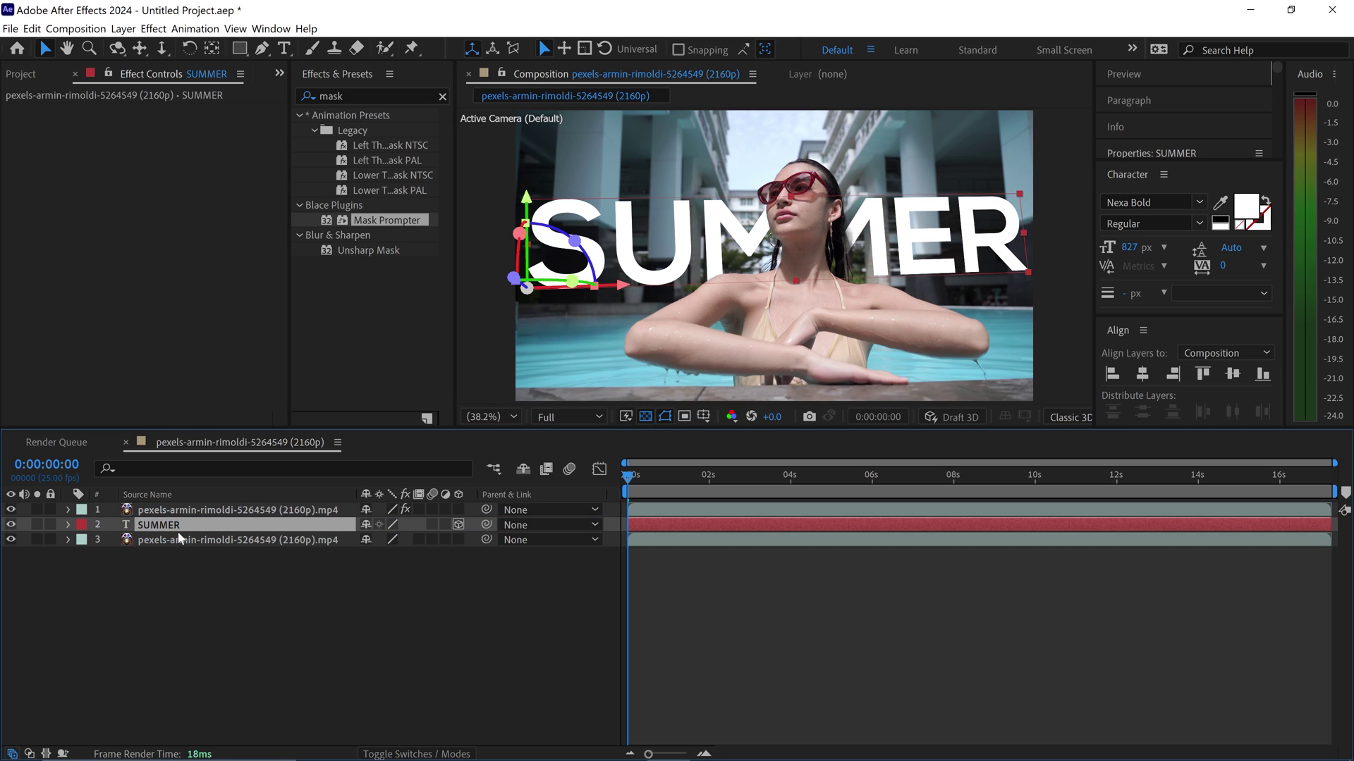
Step: Preview SUMMER behind her, hide the background video layer, and scrub to about 0:00:01:17
left_click(489, 601)
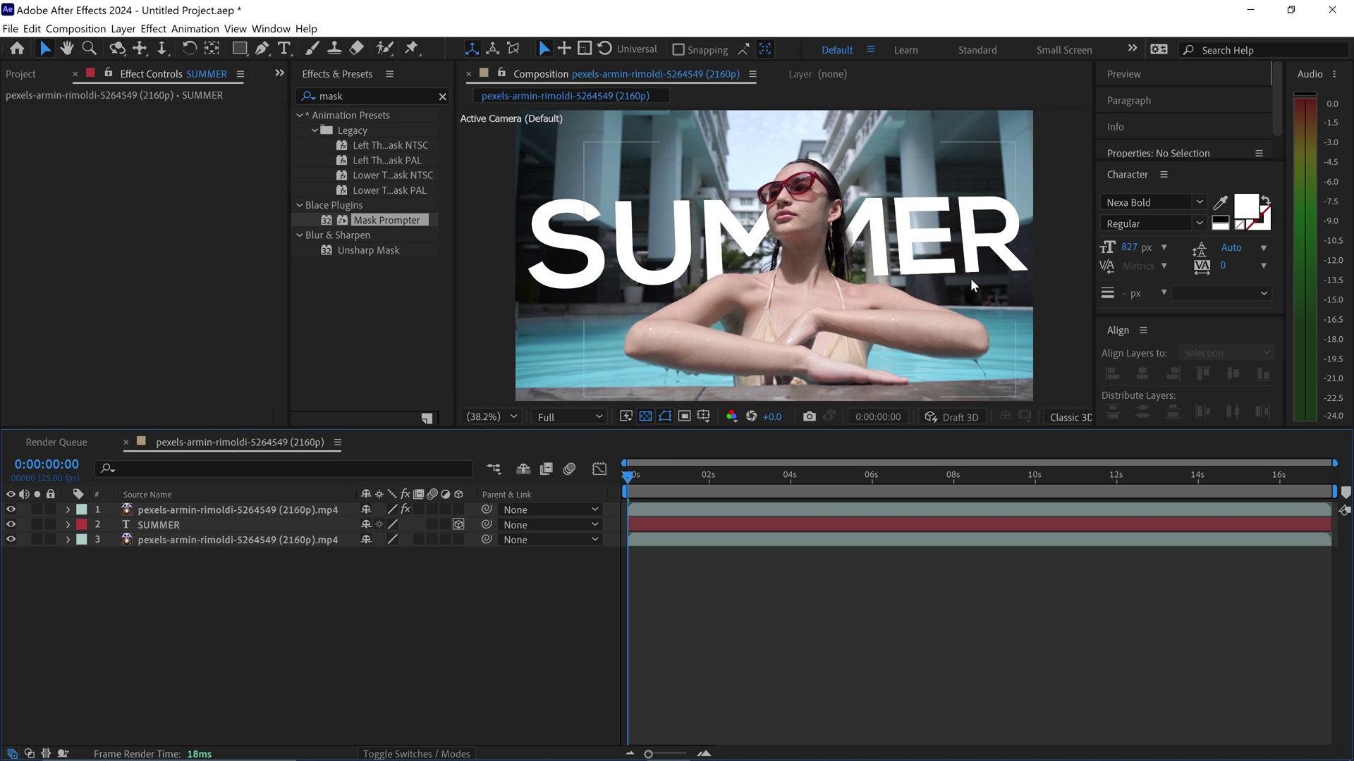
left_click(164, 526)
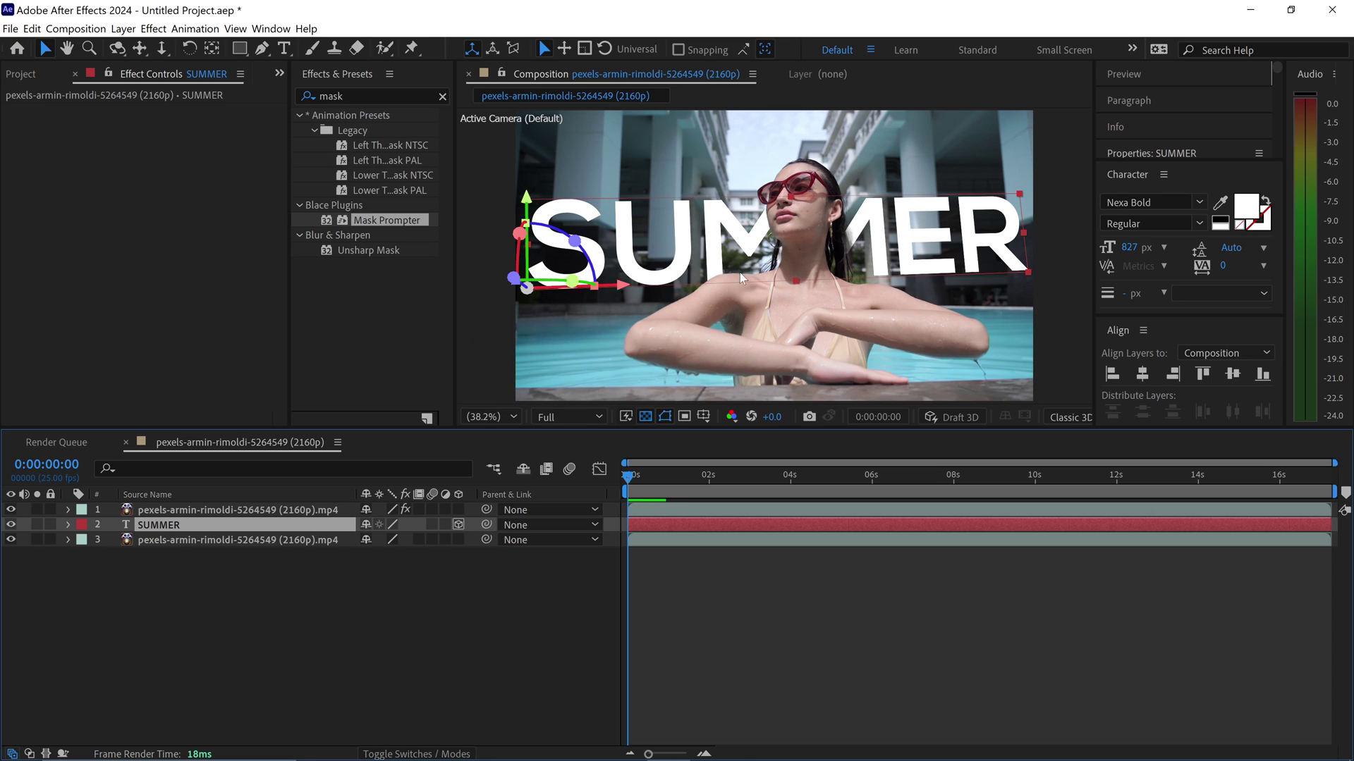
key("F2")
left_click(665, 477)
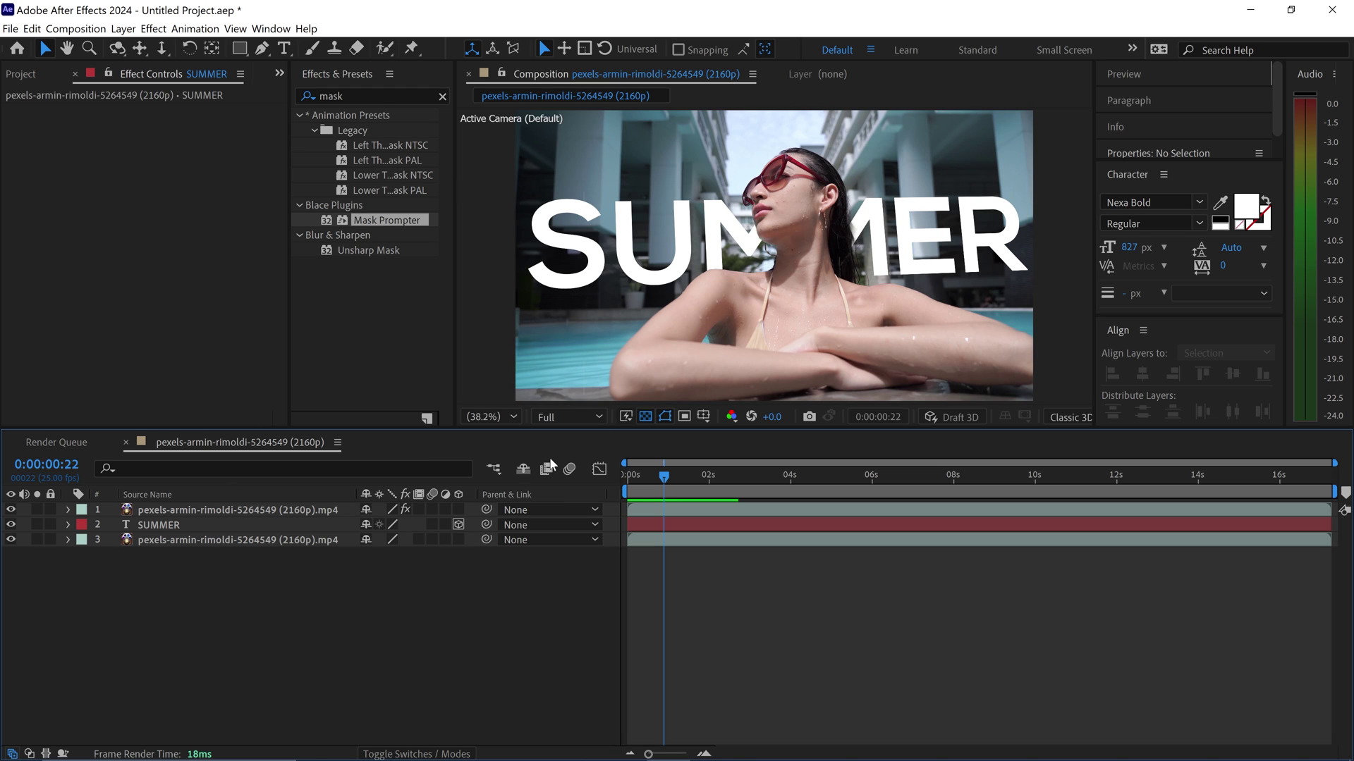
left_click(11, 539)
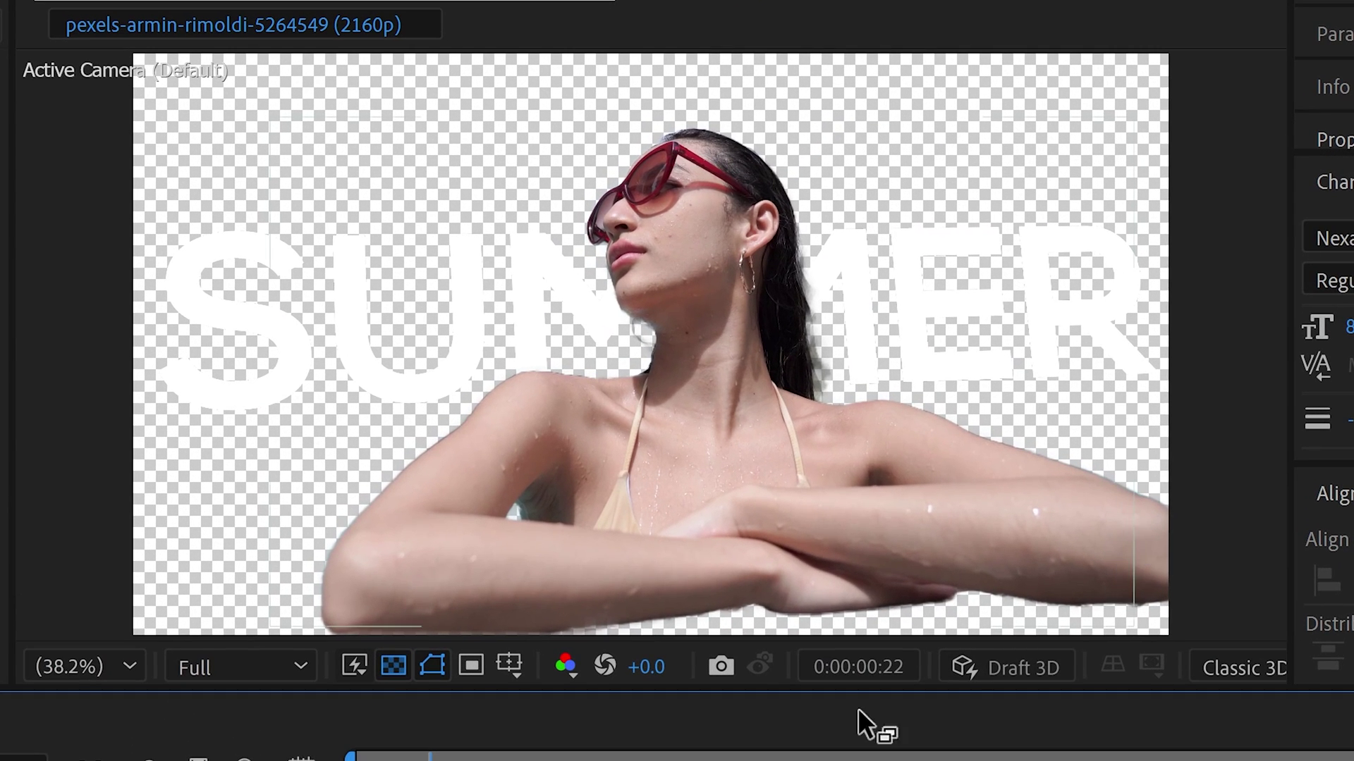
left_click_drag(432, 758, 496, 757)
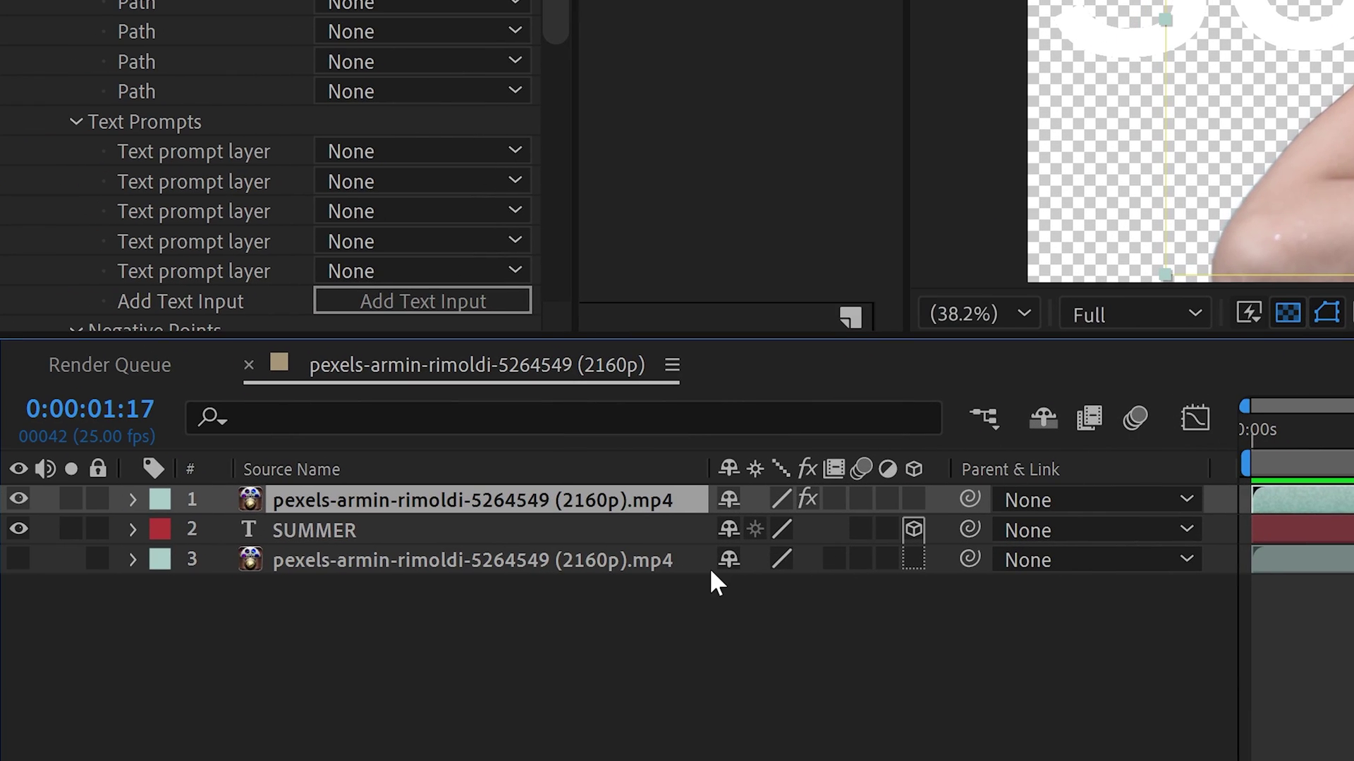
Step: Keyframe Mask 1's path at 0:00:01:13 and select its right-edge points to widen it
left_click(134, 499)
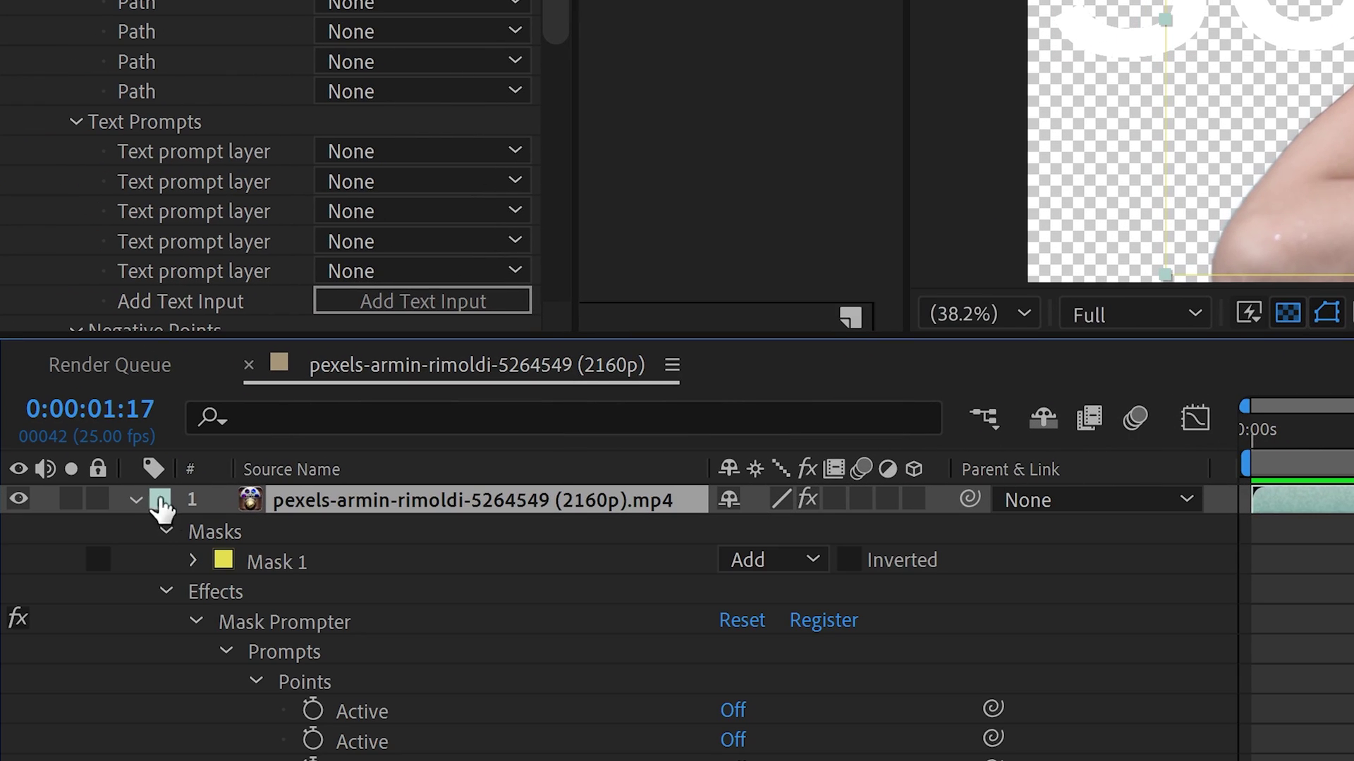
left_click(193, 562)
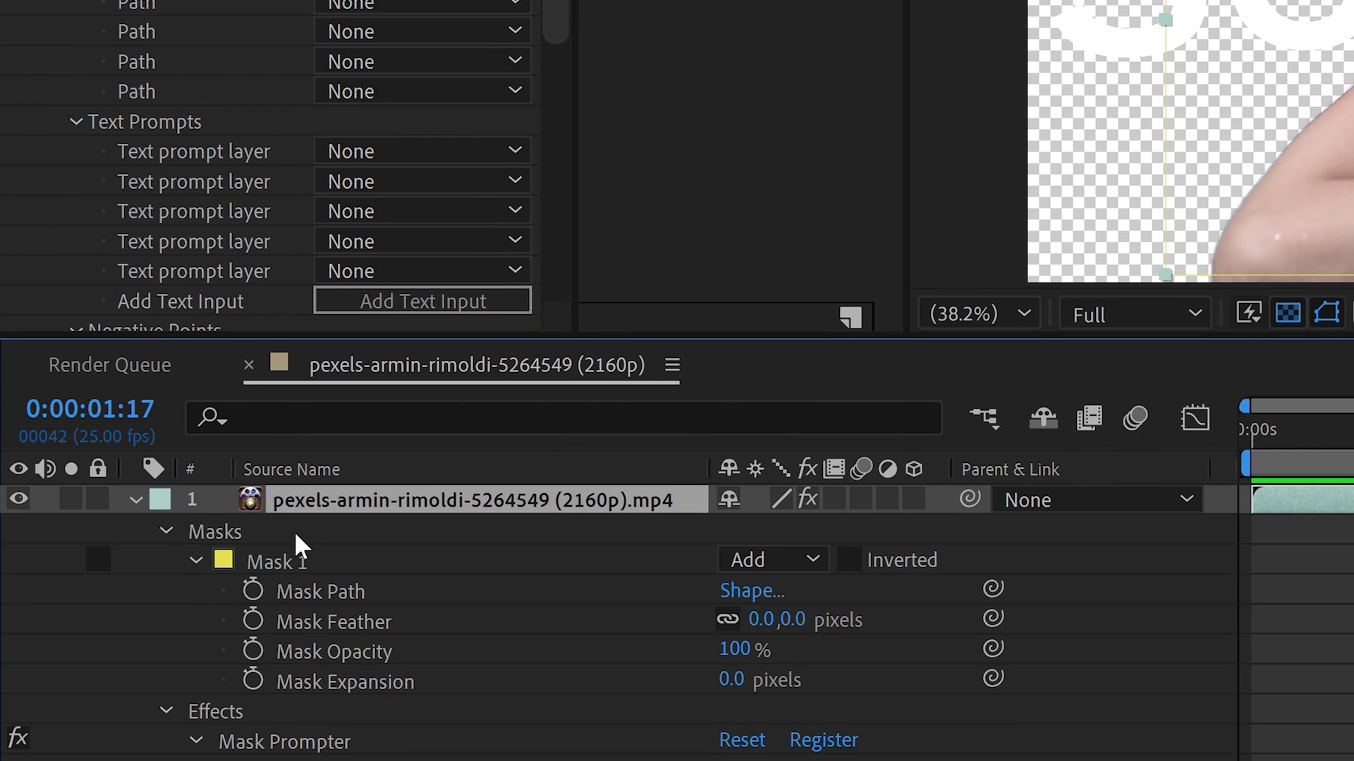
left_click(253, 591)
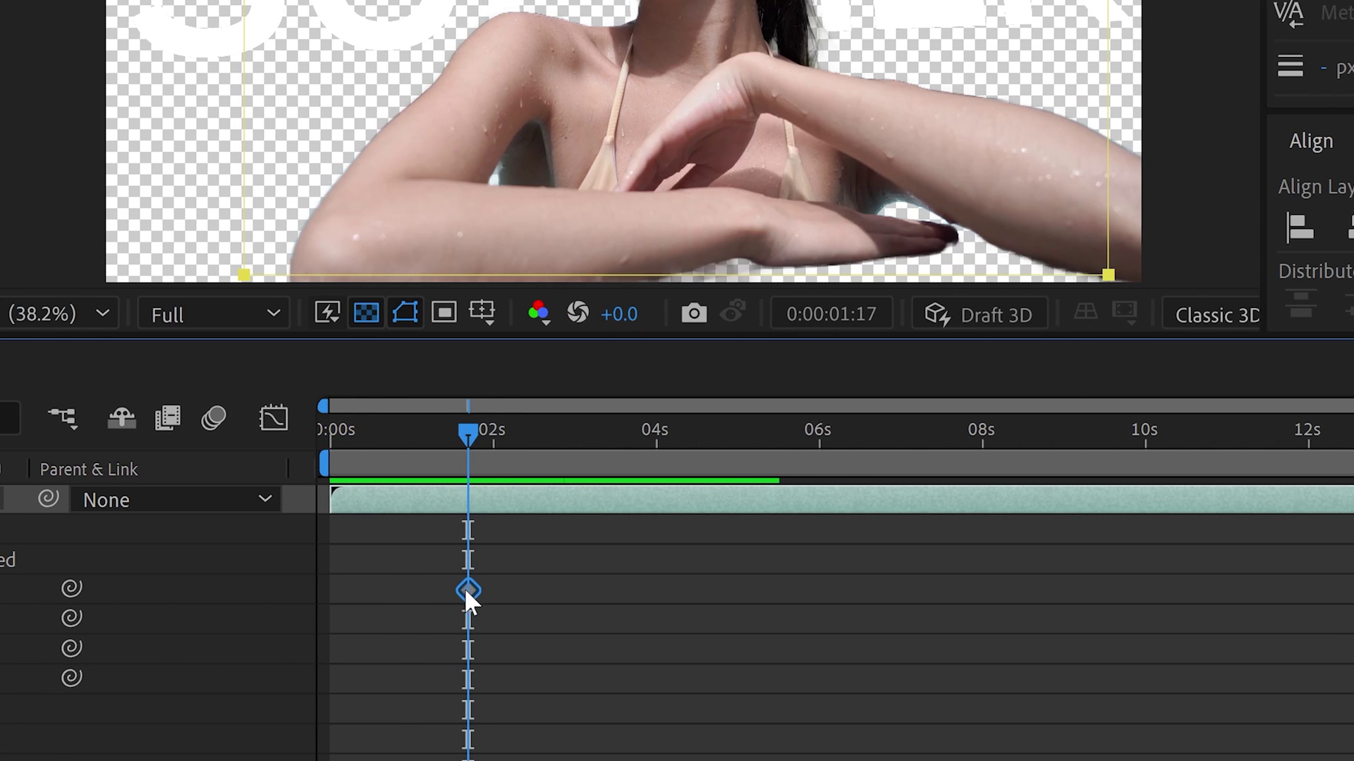
left_click_drag(468, 593, 454, 594)
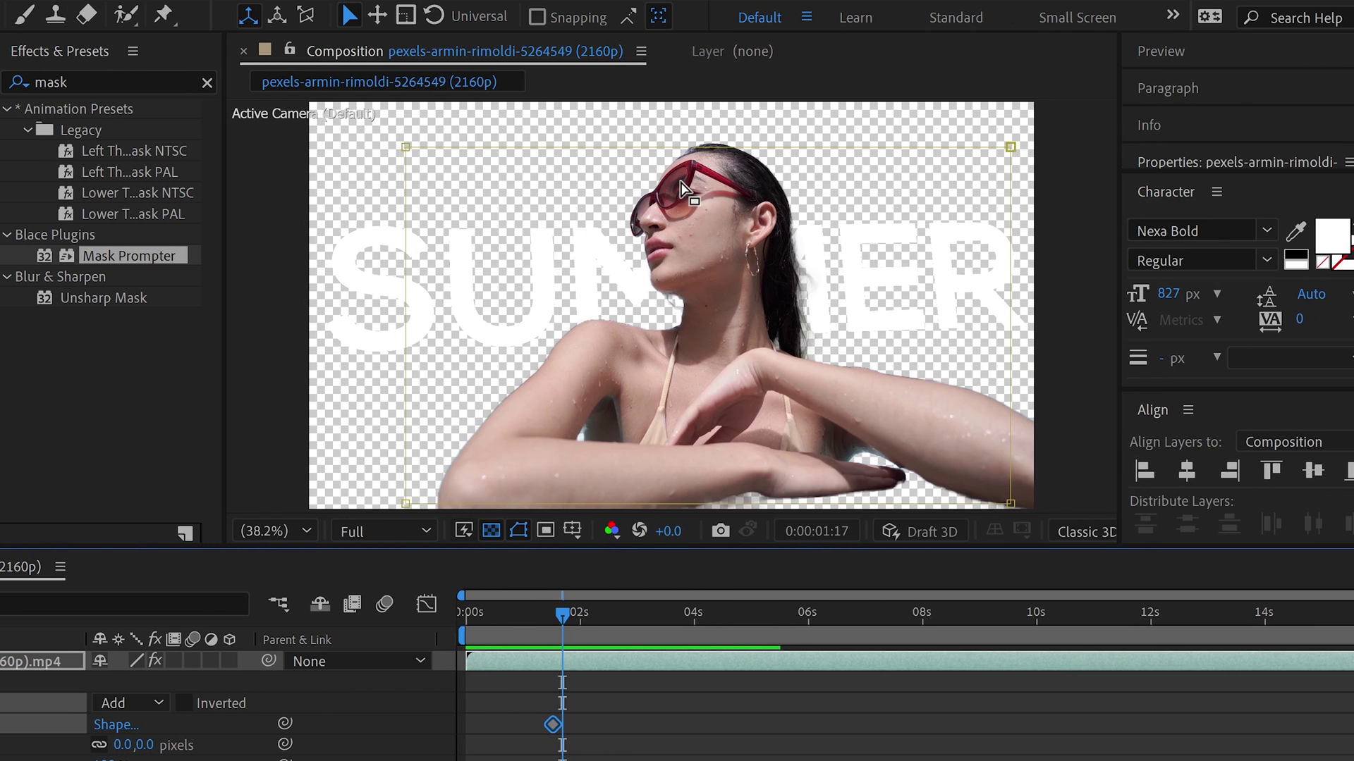
left_click(1005, 148)
left_click_drag(987, 125, 1039, 509)
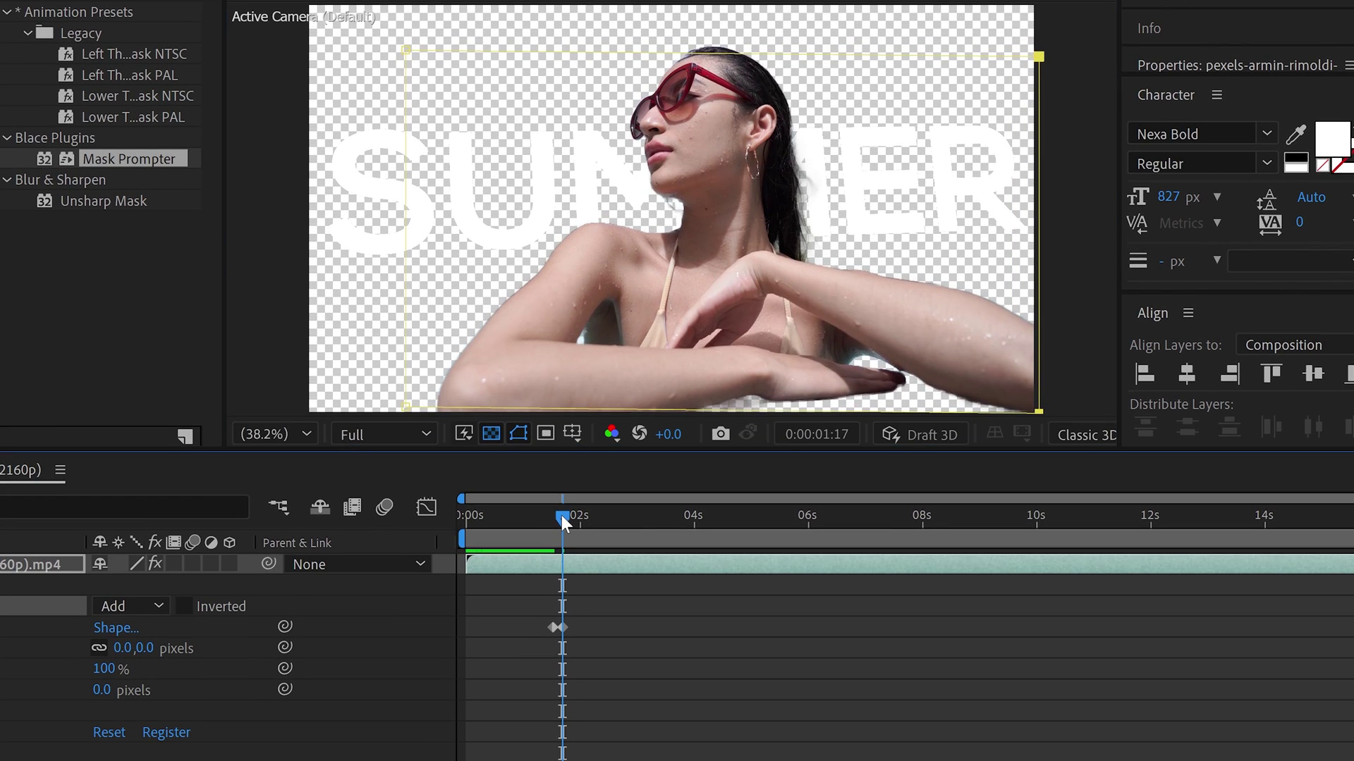
left_click_drag(561, 515, 566, 514)
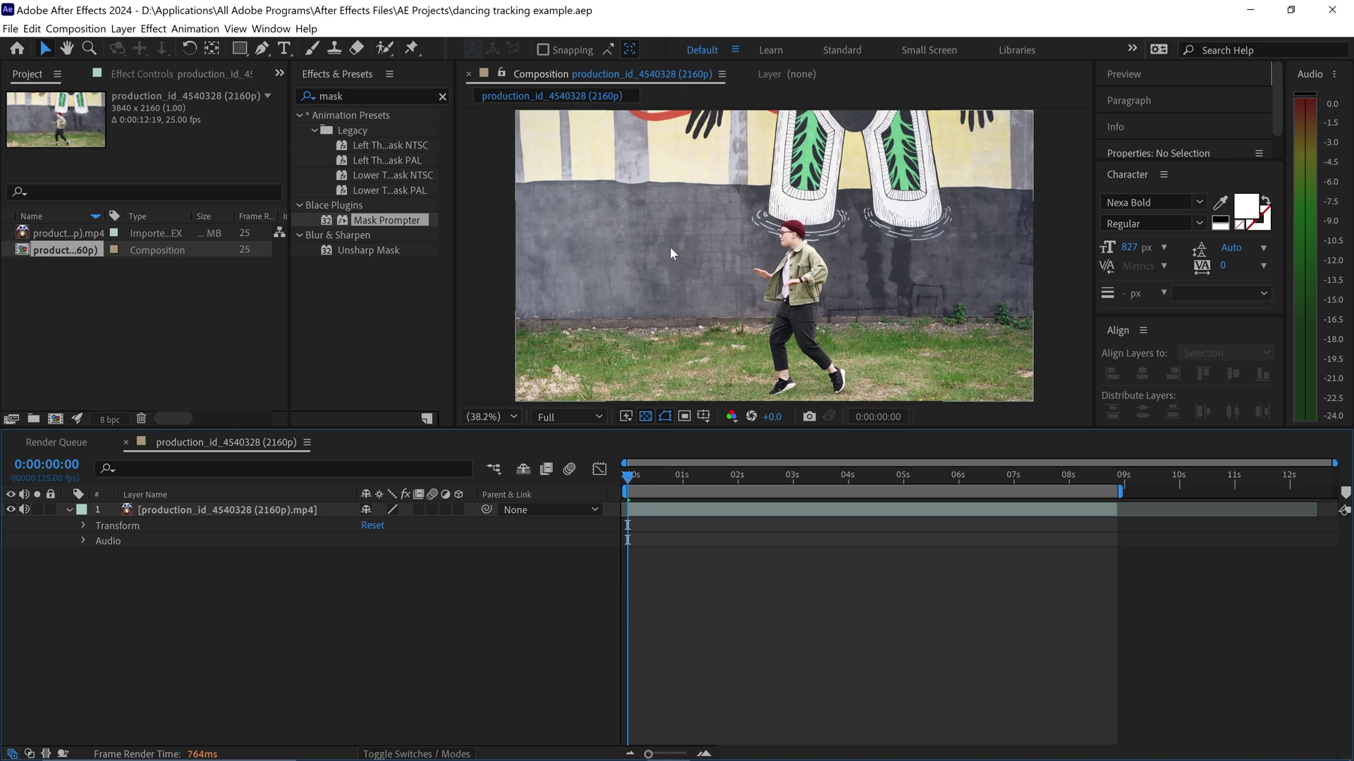
Step: Draw a rectangular Mask 1 around the dancer on layer 1 with the Rectangle tool
left_click(239, 50)
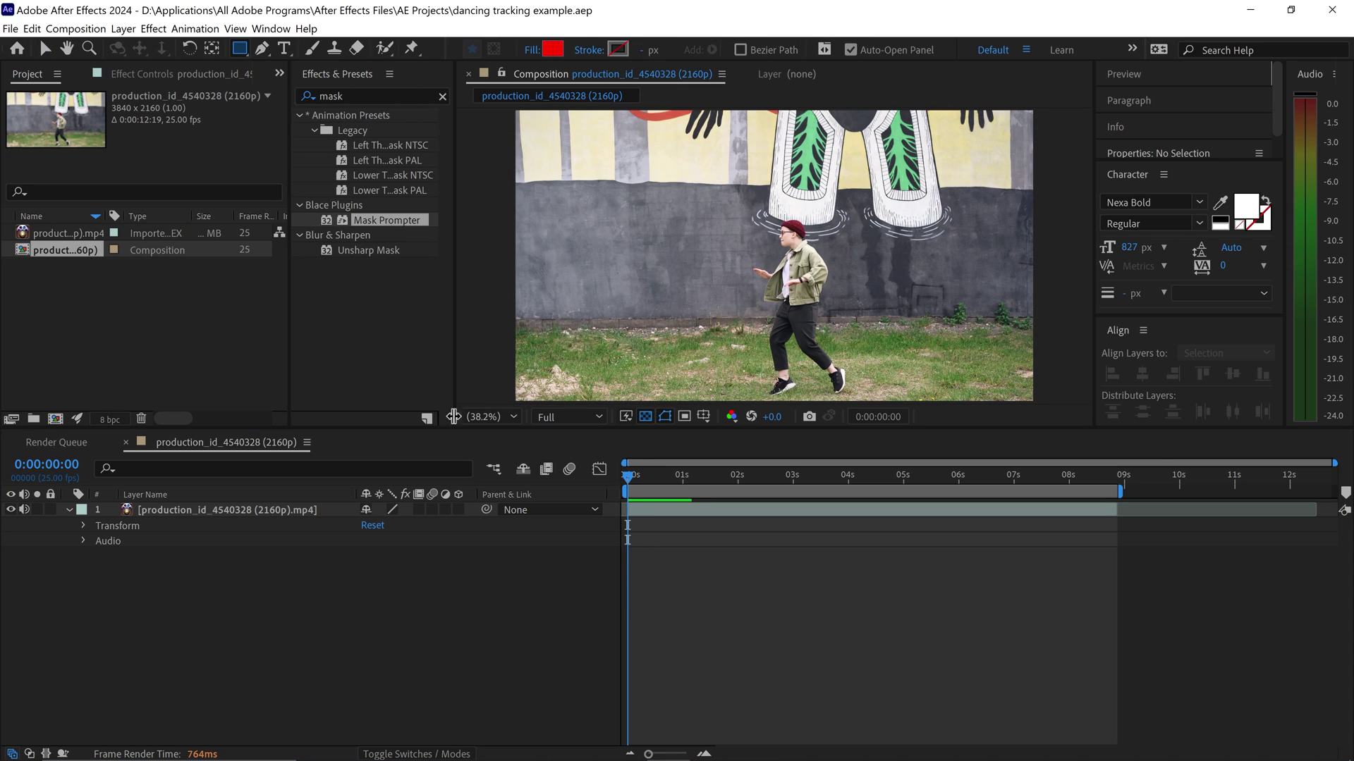
left_click(257, 510)
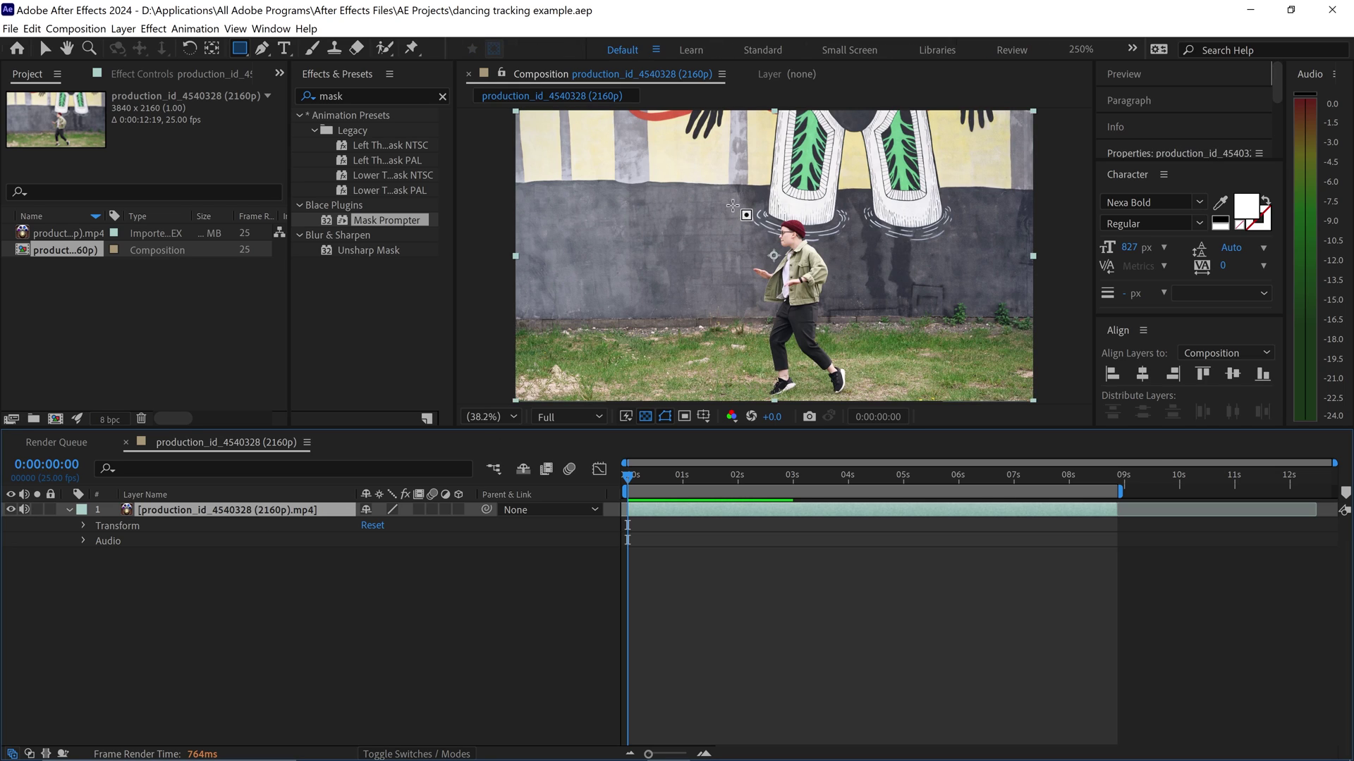
left_click_drag(733, 203, 862, 399)
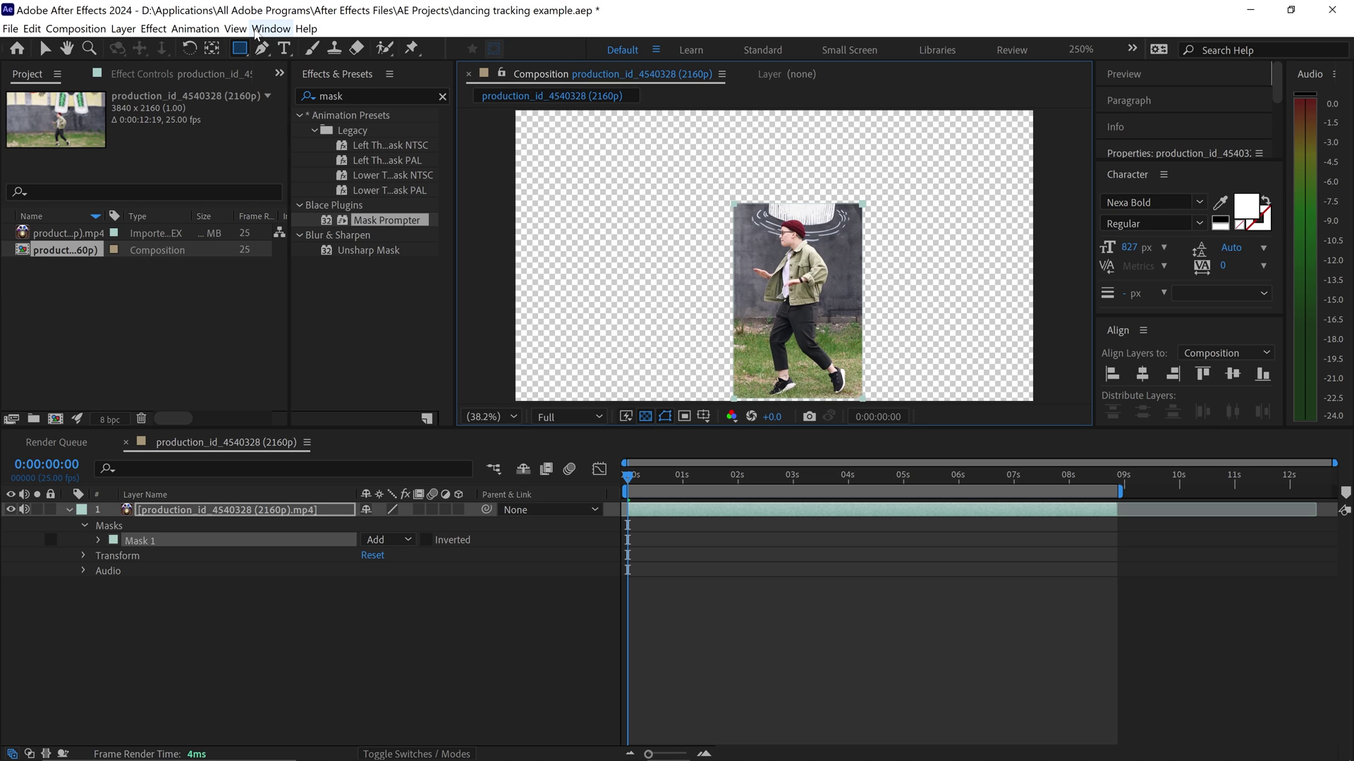
Step: Track Mask 1 forward with Position, Scale & Rotation in the Tracker, stopping at 0:00:03:00
left_click(272, 28)
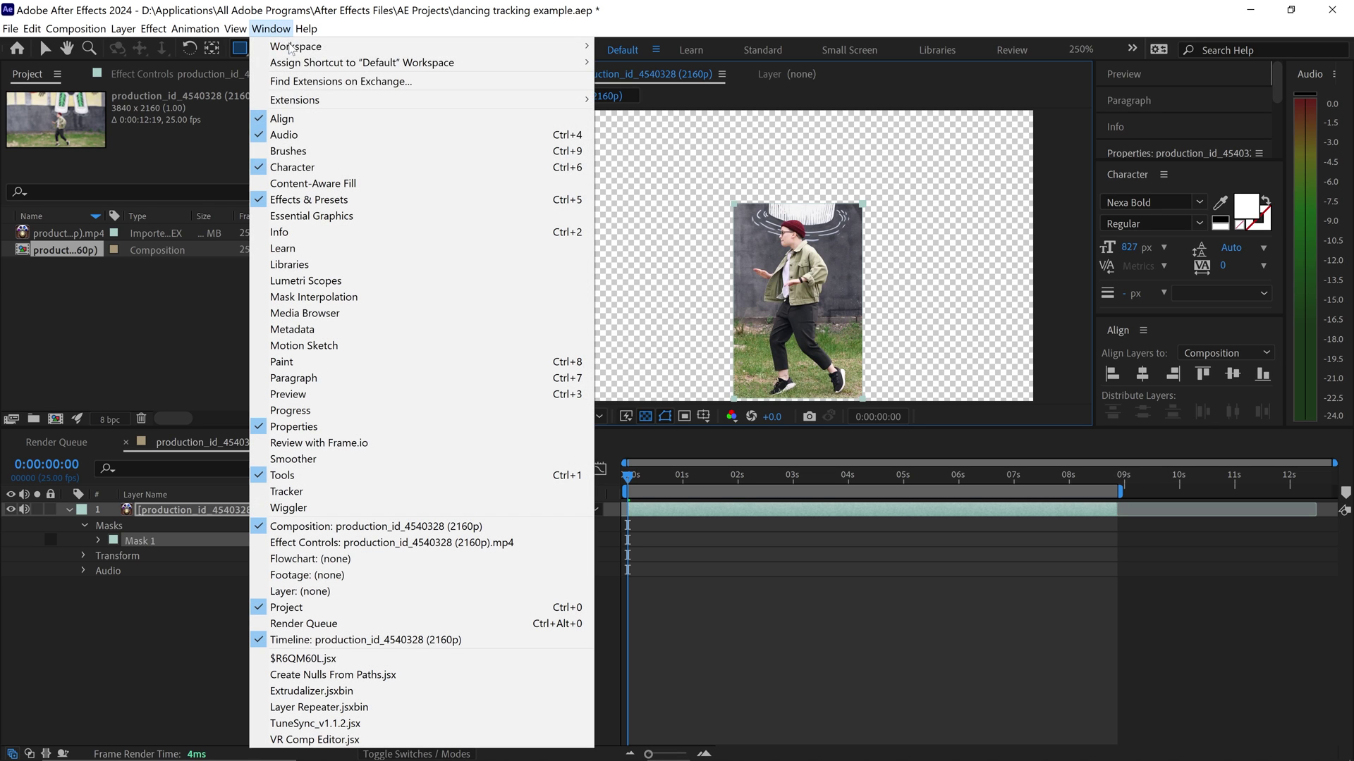
left_click(349, 493)
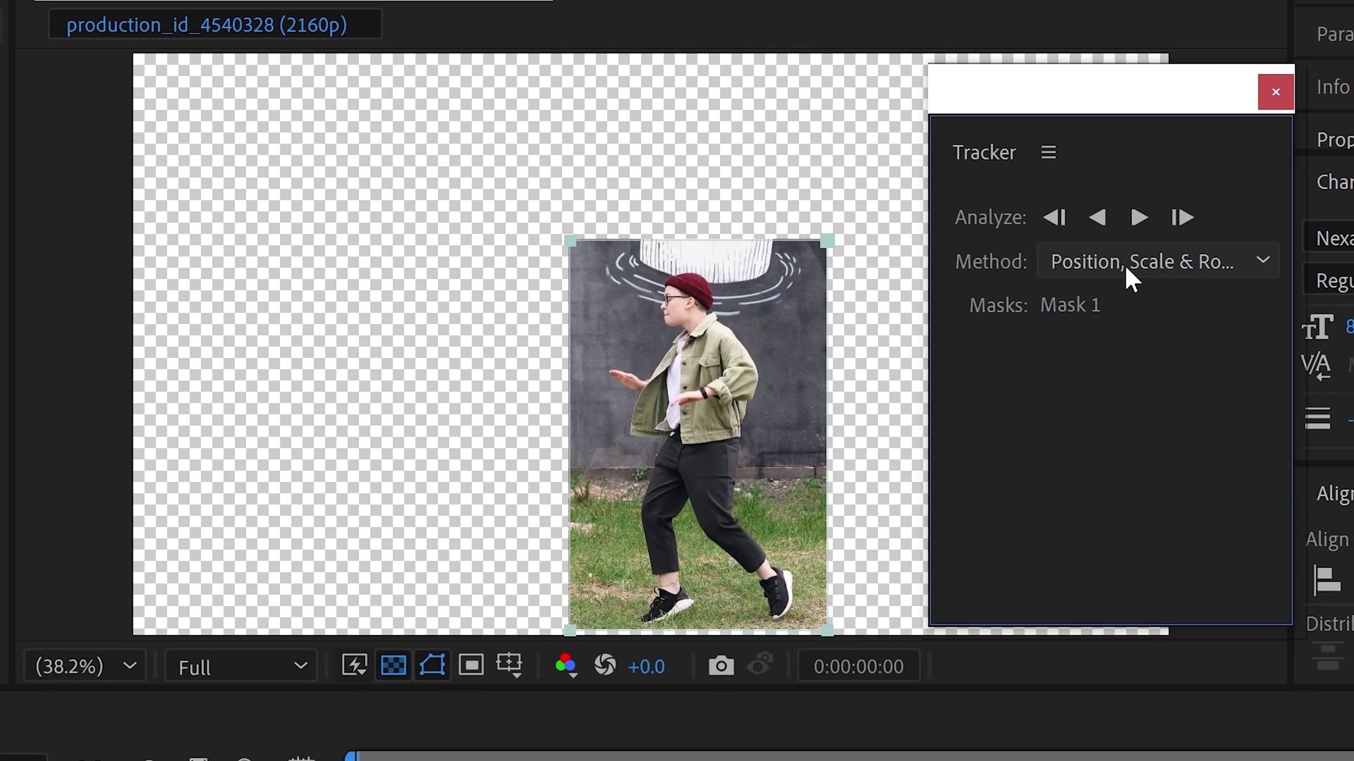
left_click(1083, 246)
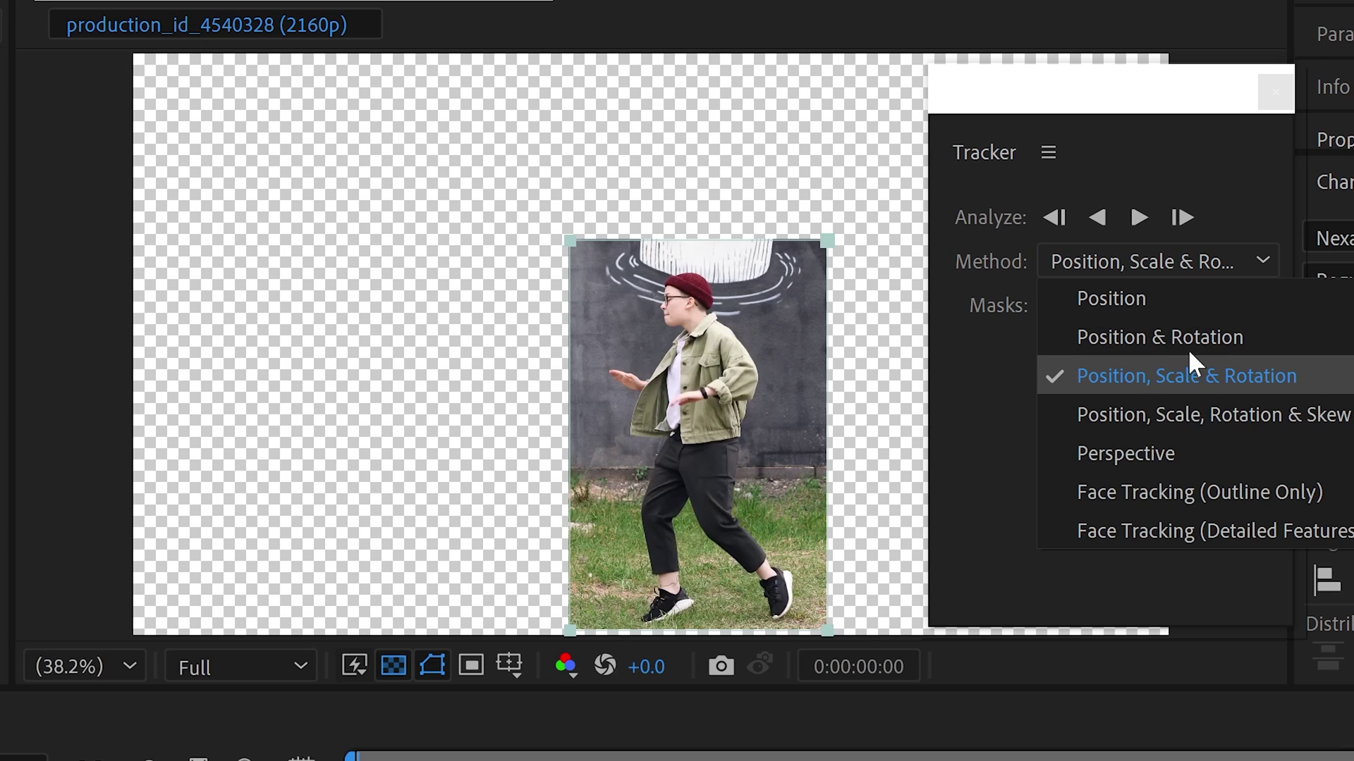
left_click(989, 393)
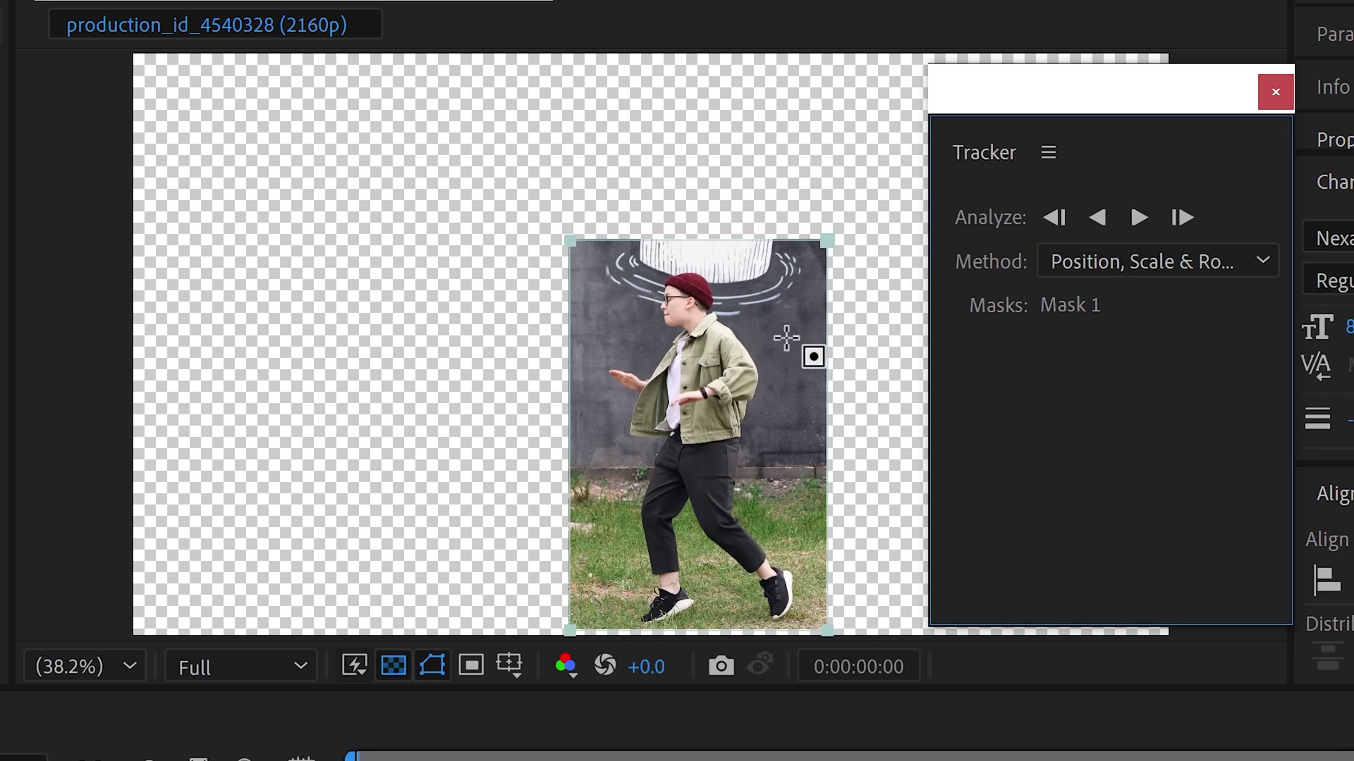
left_click(1139, 217)
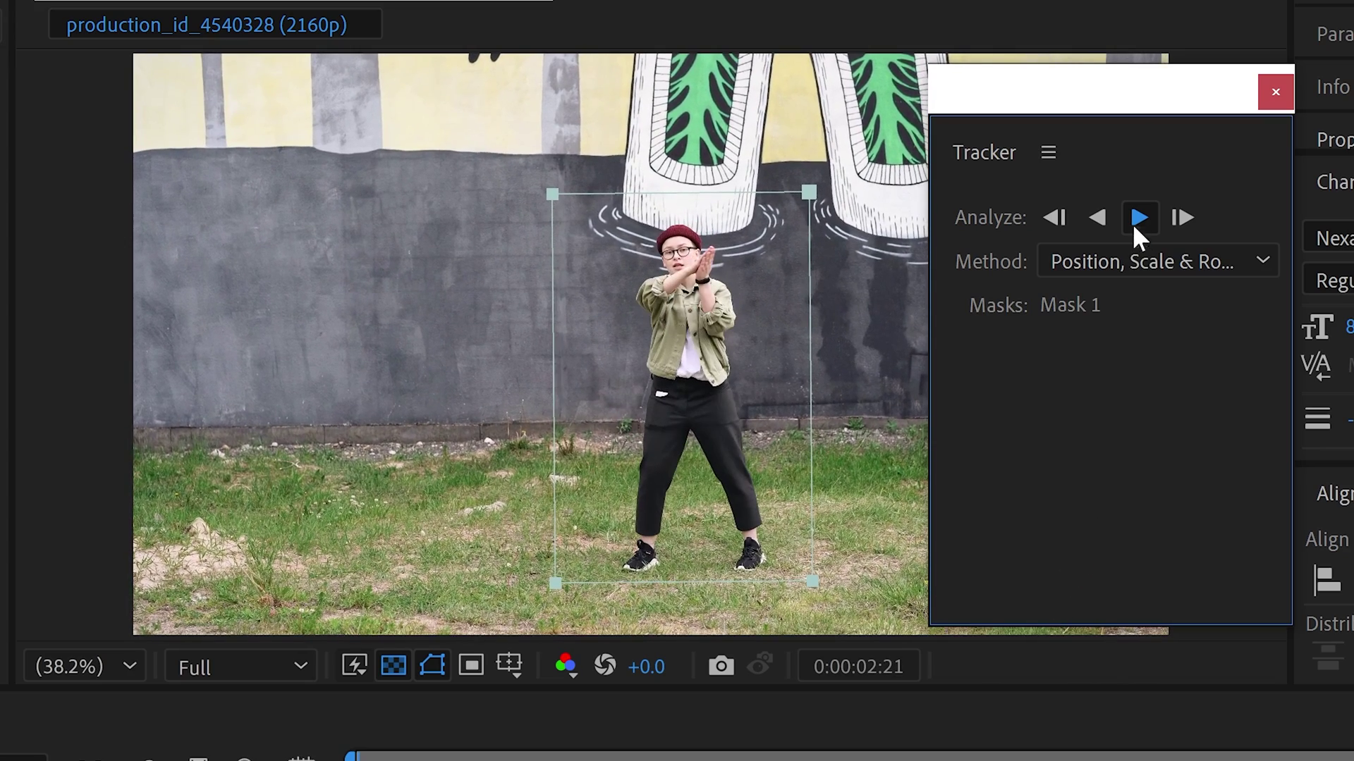
left_click(1142, 216)
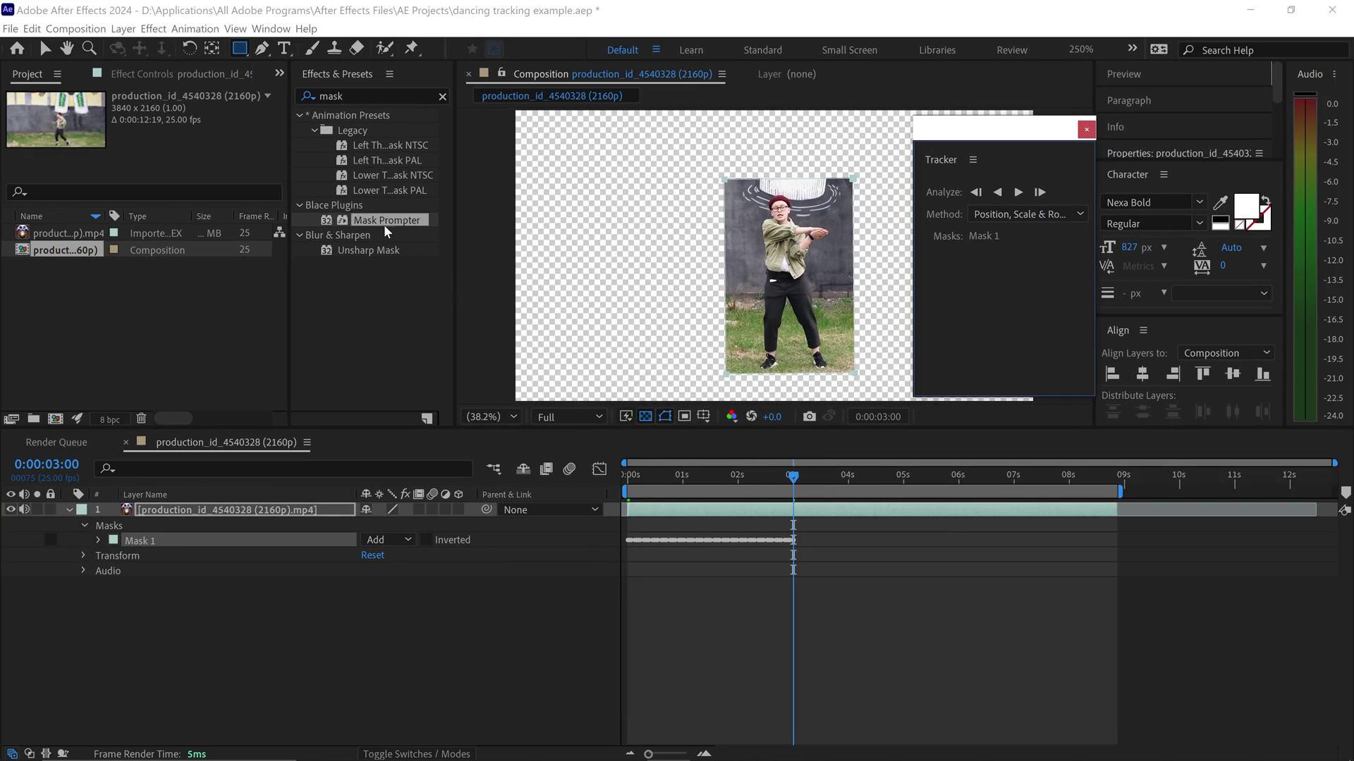
Step: Apply Mask Prompter to the dancer layer with Mask 1 as its Boxes Path
left_click_drag(384, 223, 280, 516)
left_click(205, 246)
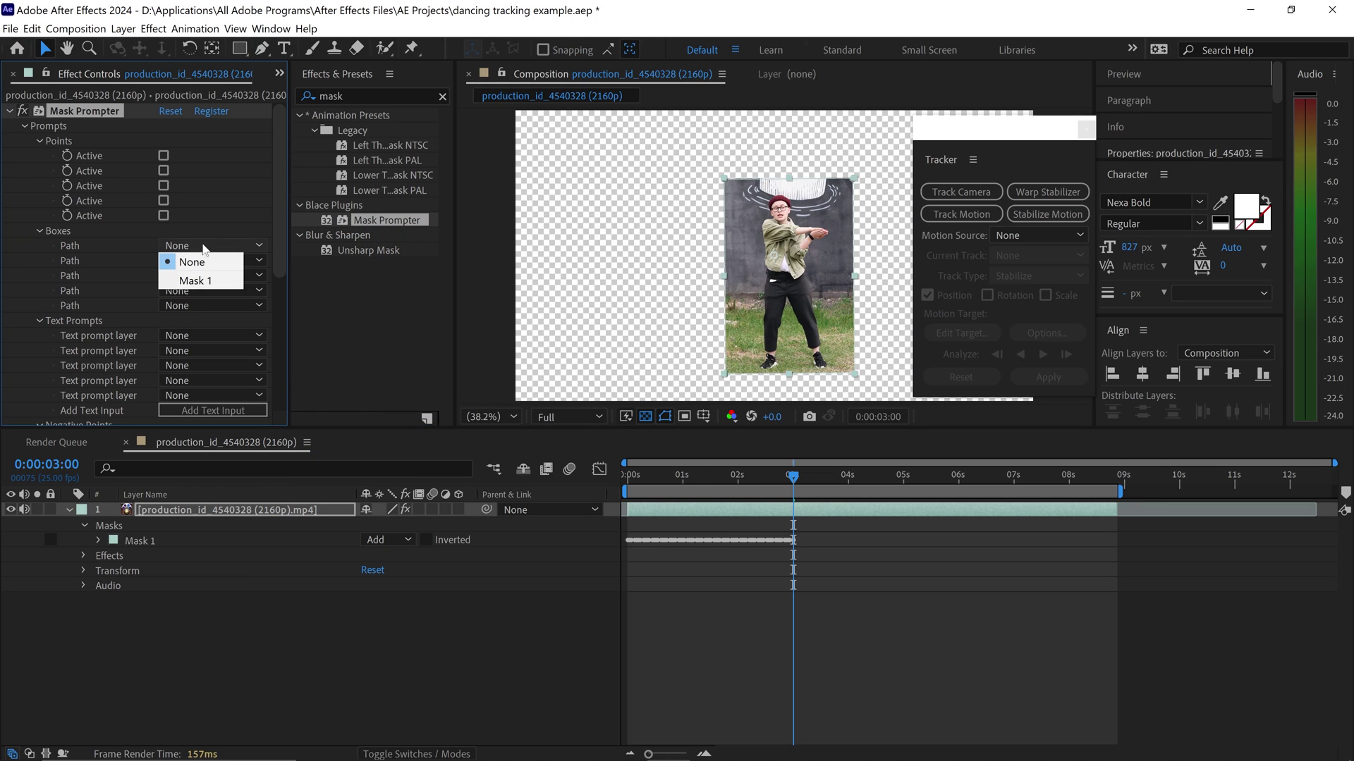
left_click(199, 281)
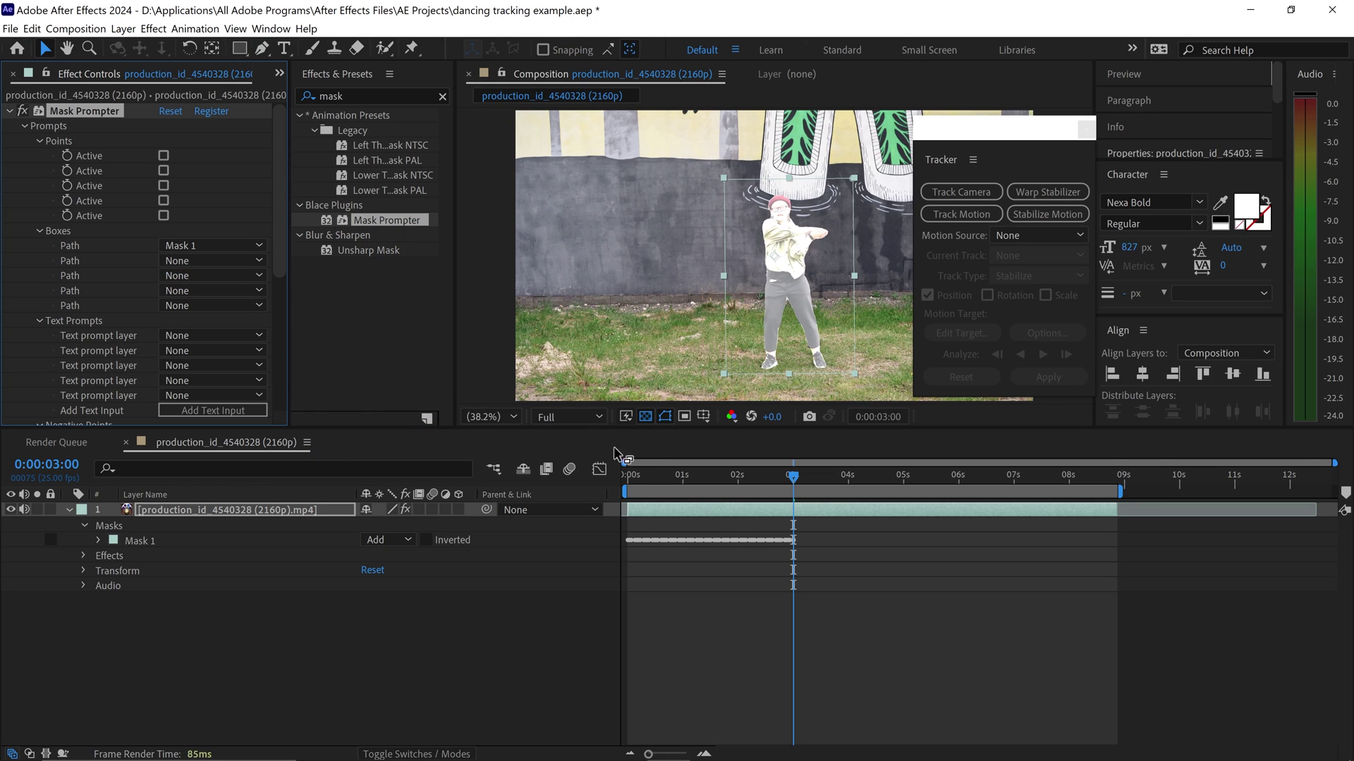
Step: Set Mask Prompter's Output Mode to On Transparent at 0:00:00:22 and scrub back to check the cut-out
left_click(676, 478)
scroll(289, 390, "down", 8)
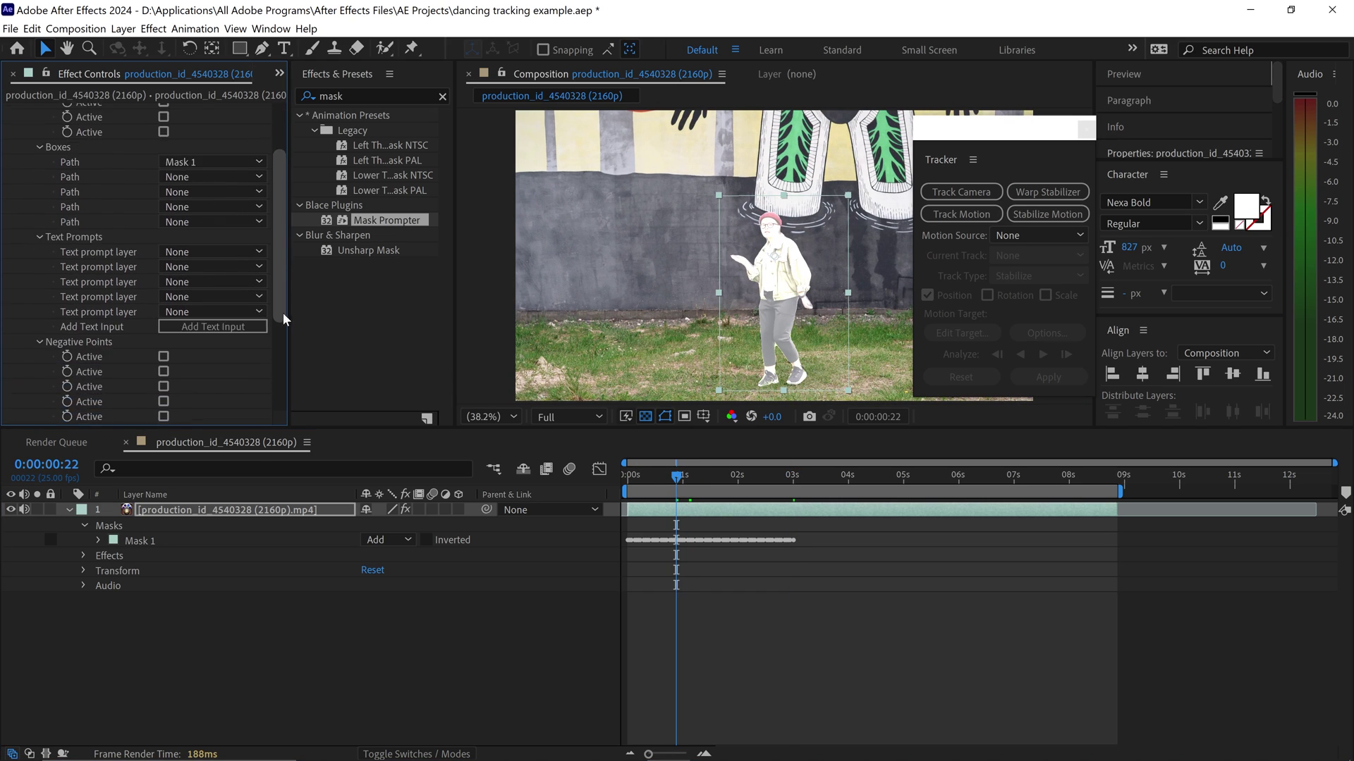
left_click(233, 343)
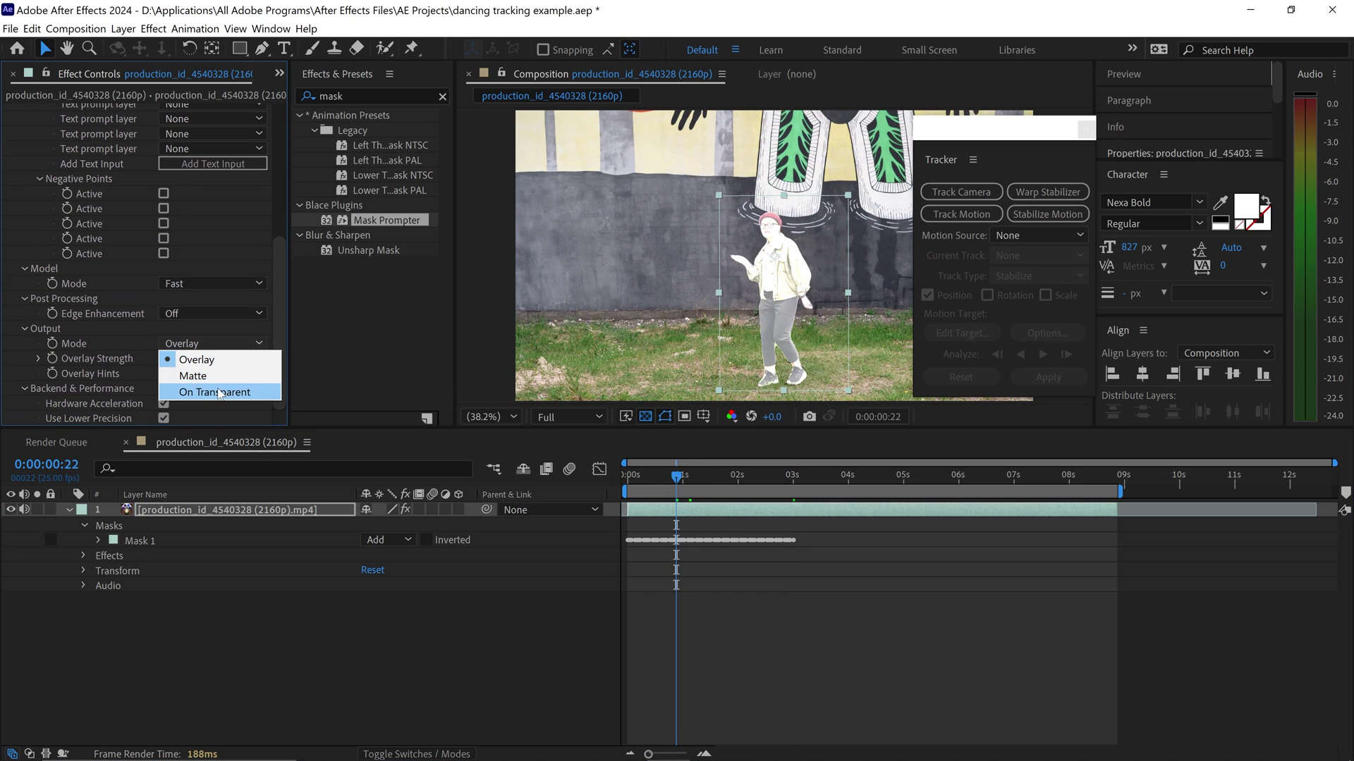
left_click(212, 392)
left_click_drag(686, 478, 740, 485)
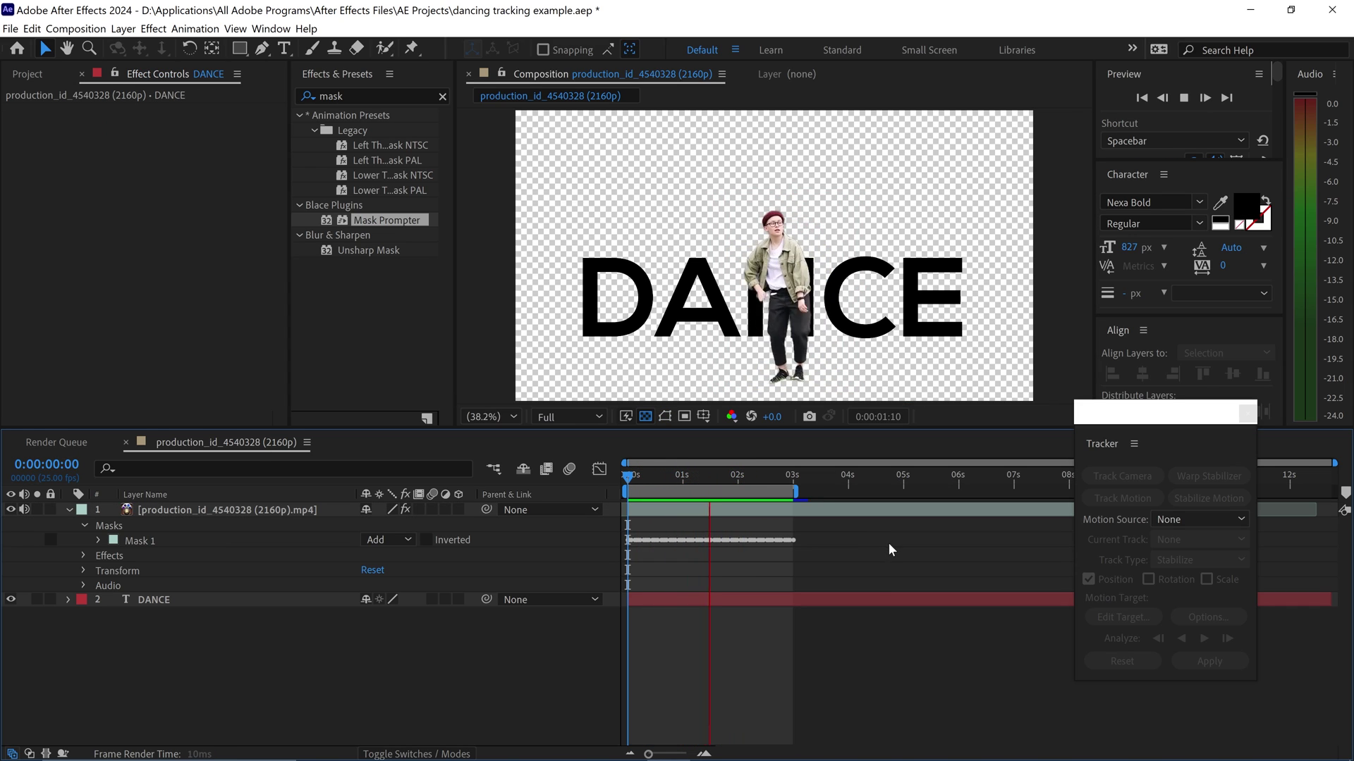